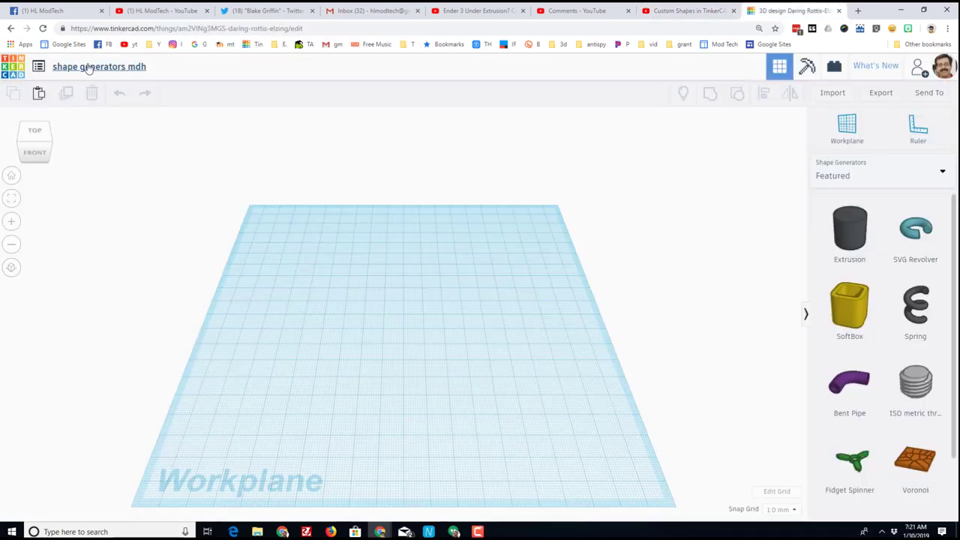
Select the design name, then browse Basic Shapes and return to the Featured Shape Generators library
click(88, 69)
click(76, 67)
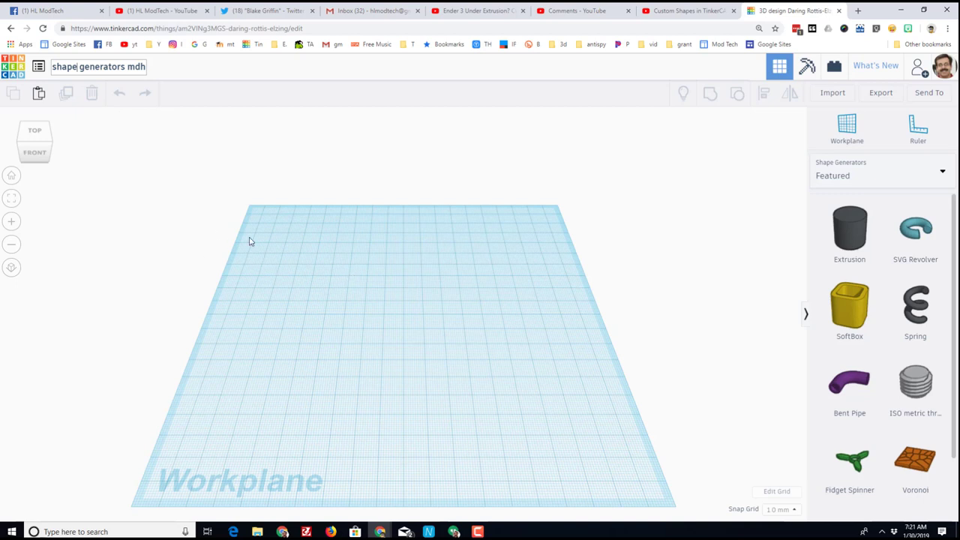
click(850, 175)
click(844, 216)
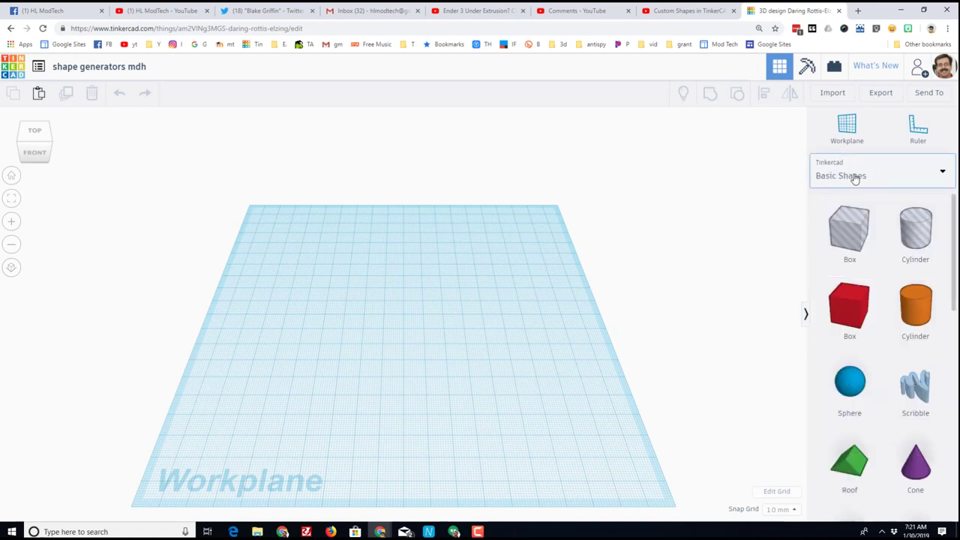
click(854, 178)
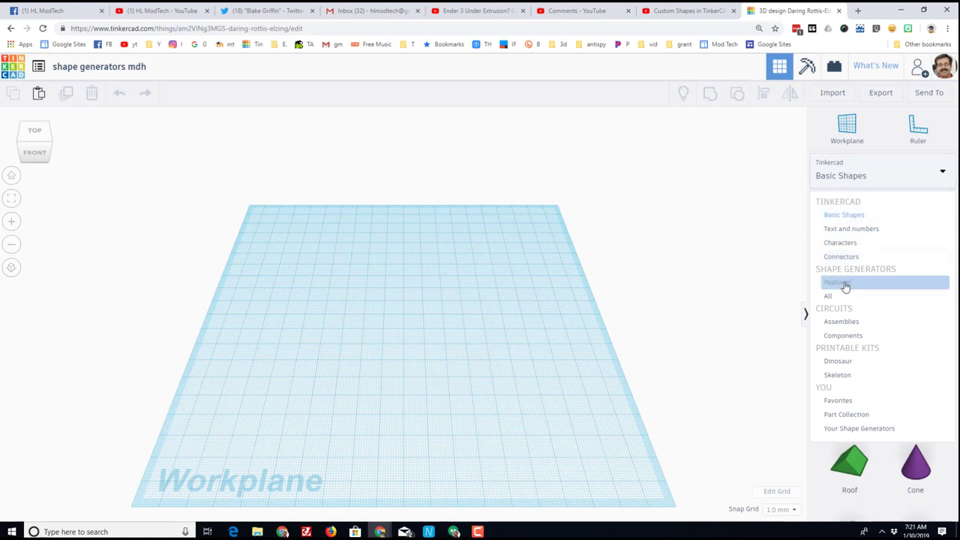
click(840, 283)
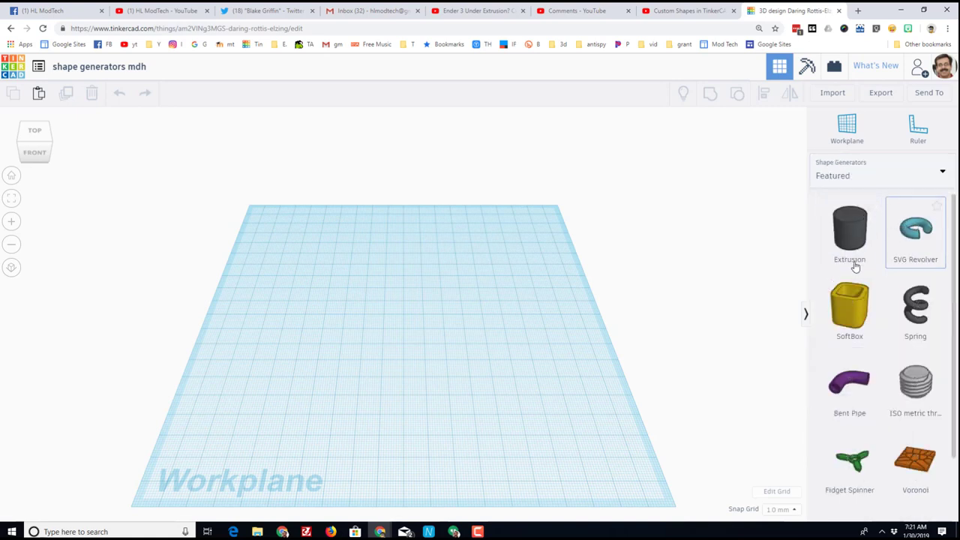
scroll(855, 296, down, 1)
scroll(861, 301, up, 1)
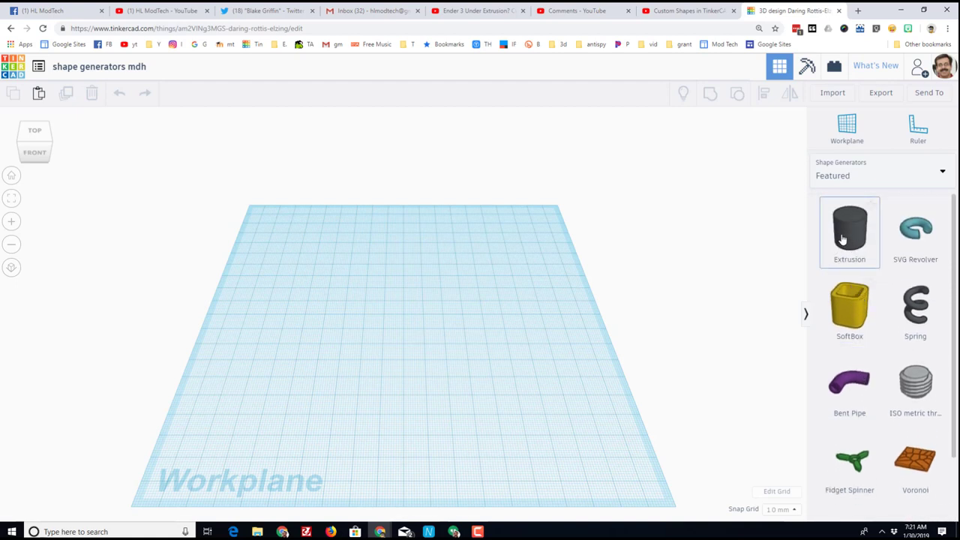
Place an Extrusion and drag its profile points and tangents into a wide, bulging curve
click(372, 316)
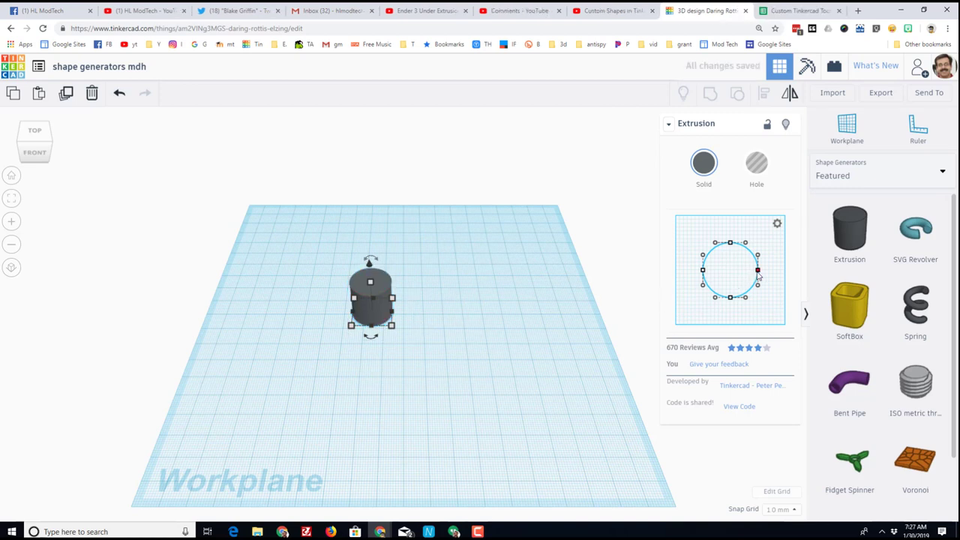
mouse_move(757, 271)
mouse_down()
mouse_move(741, 271)
mouse_move(747, 266)
mouse_up()
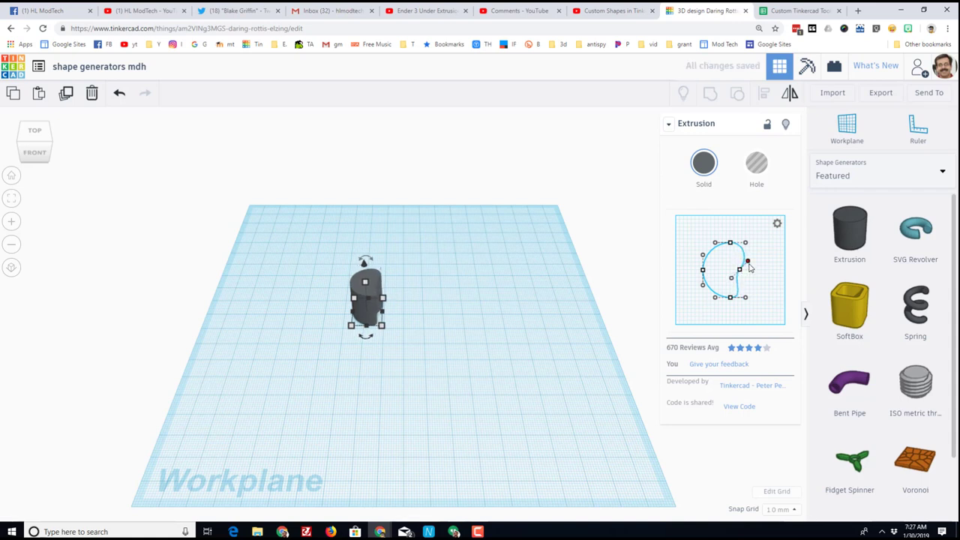
drag(730, 300, 750, 300)
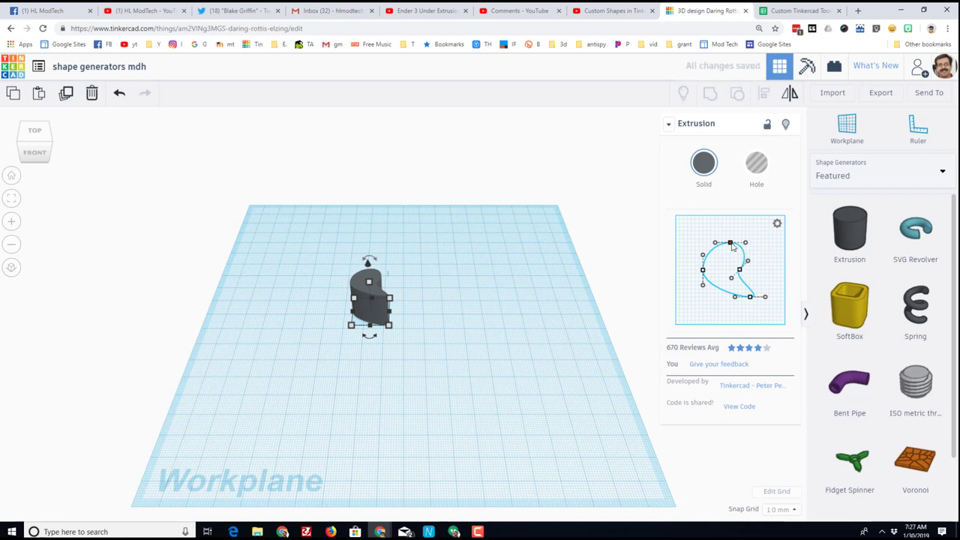
drag(748, 242, 737, 273)
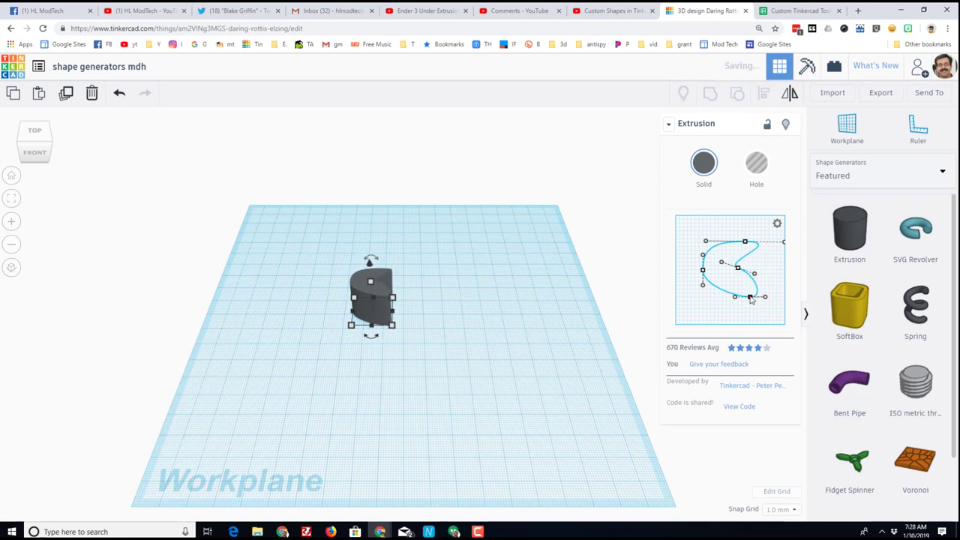
drag(751, 298, 707, 305)
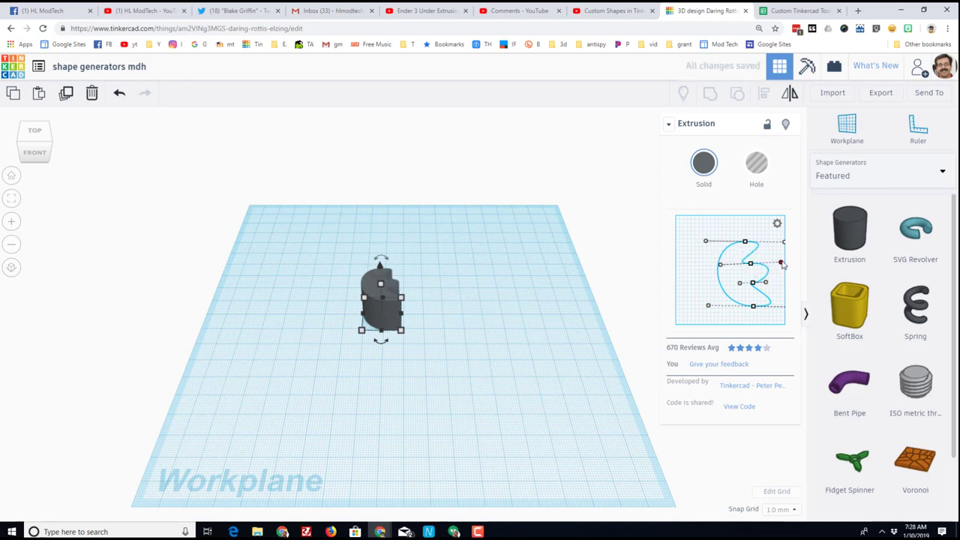
drag(782, 265, 743, 281)
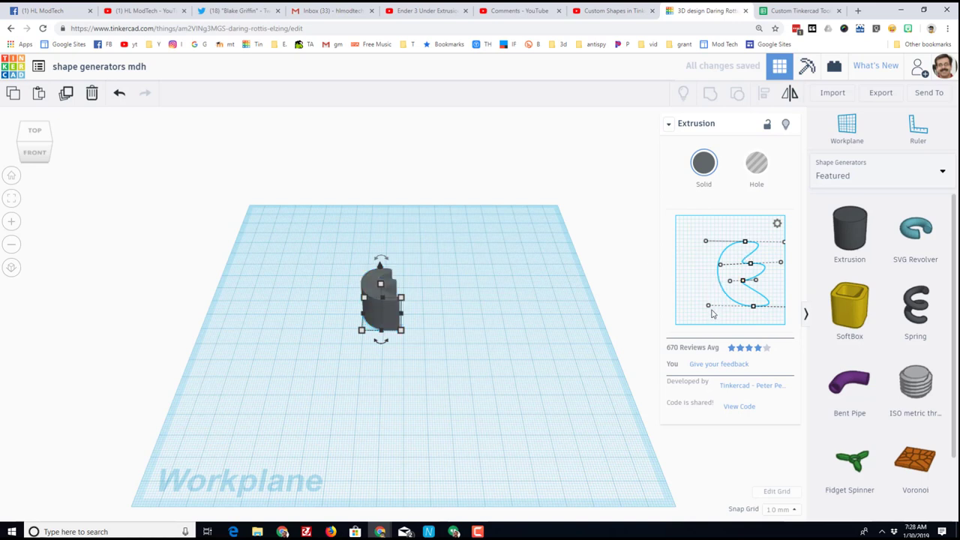
drag(708, 307, 734, 299)
Lower the first extrusion's height to flatten it into a slab
right_drag(577, 346, 383, 279)
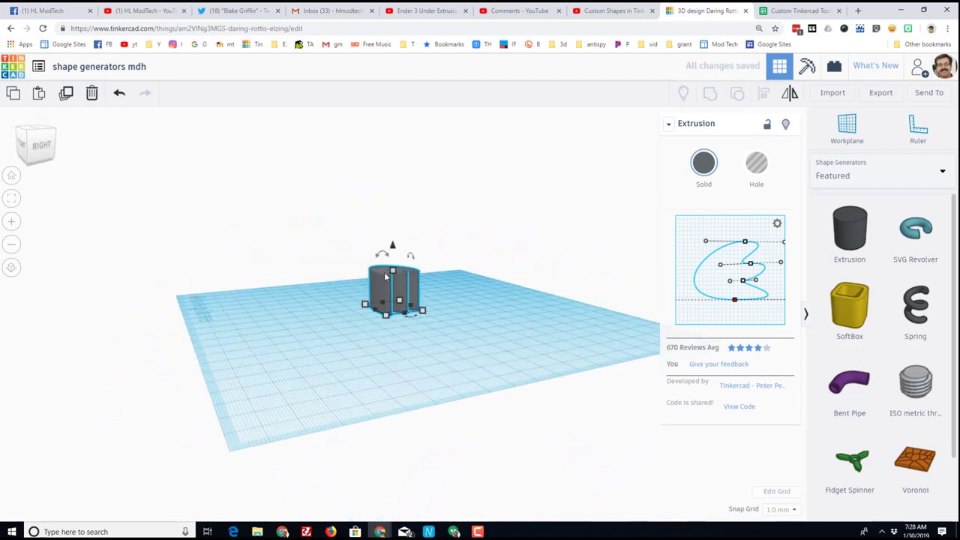
drag(391, 271, 389, 297)
right_drag(389, 296, 525, 330)
Add a second Extrusion, bend its profile into a hook-like curve, and make it a Hole
click(600, 271)
drag(849, 229, 480, 365)
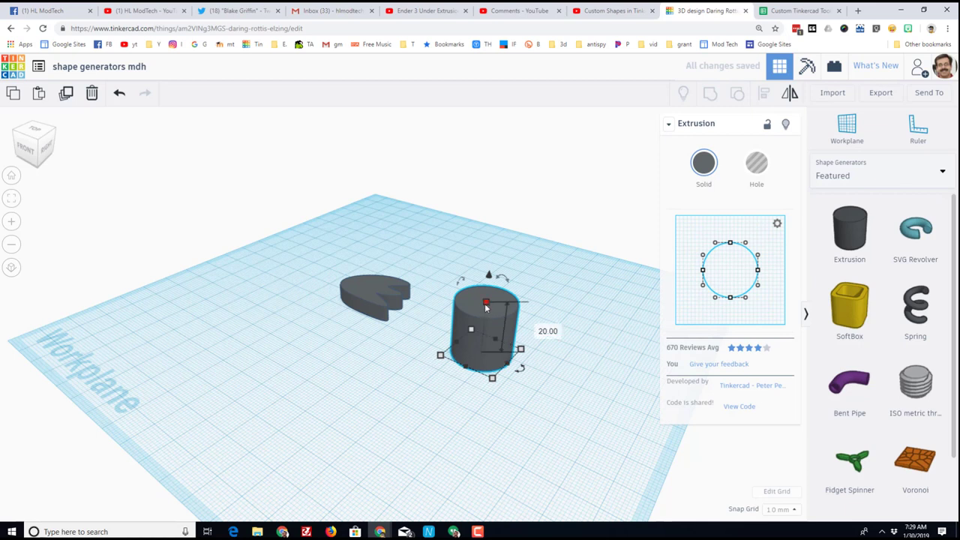
drag(759, 274, 735, 278)
drag(731, 245, 759, 245)
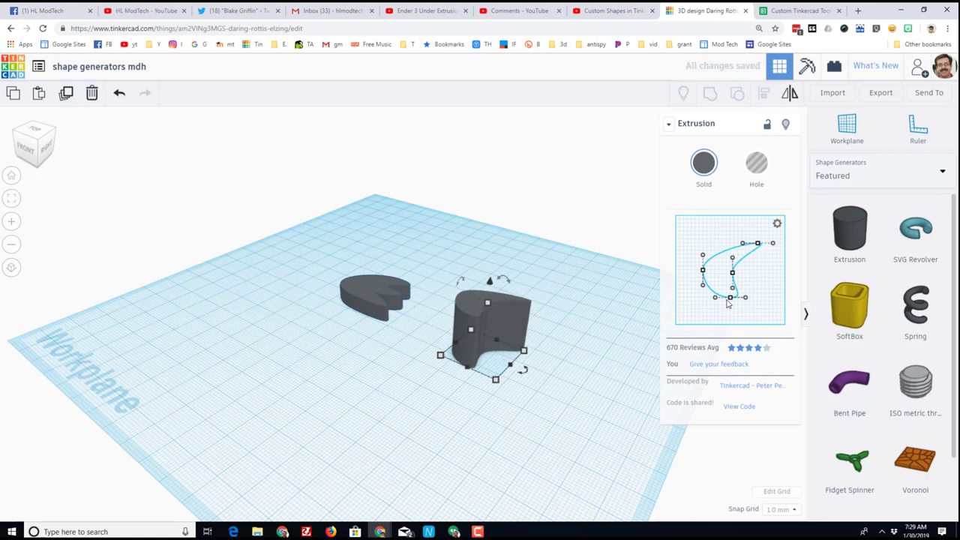
drag(731, 301, 725, 305)
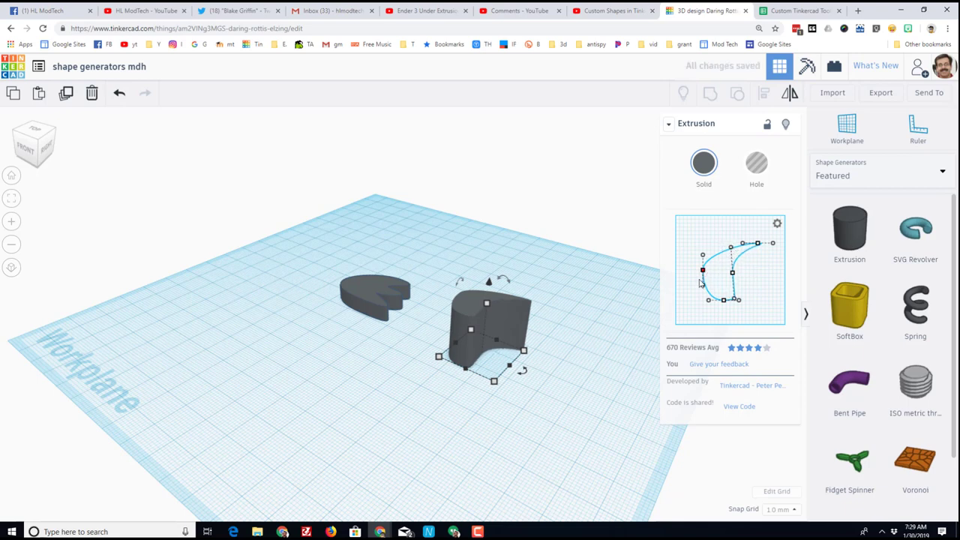
click(756, 162)
Add a red Box from the Basic Shapes library to the workplane
right_drag(550, 358, 628, 331)
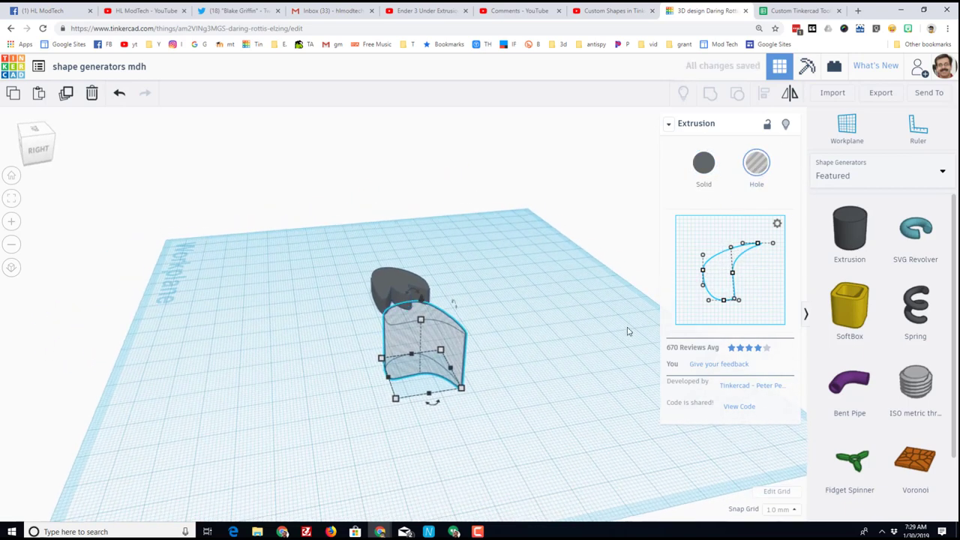
click(843, 173)
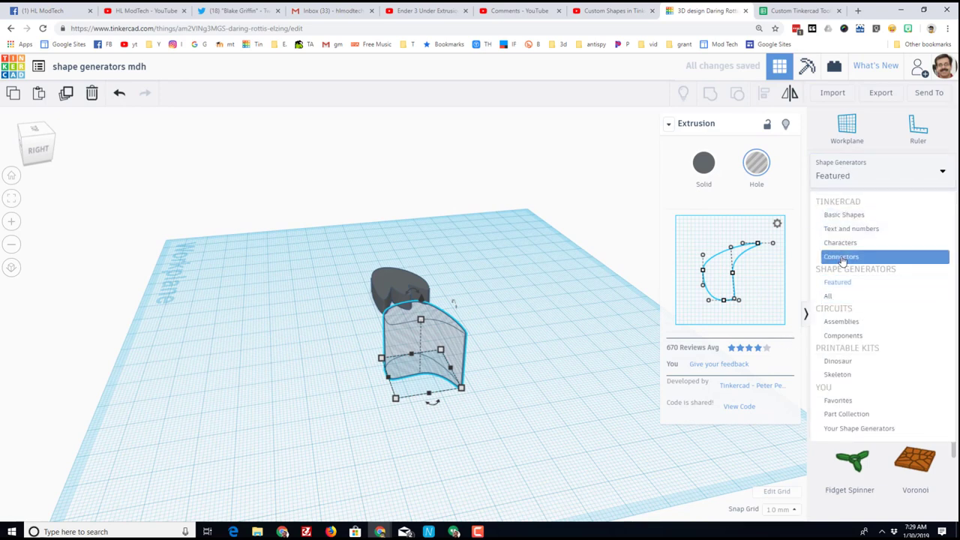
click(844, 214)
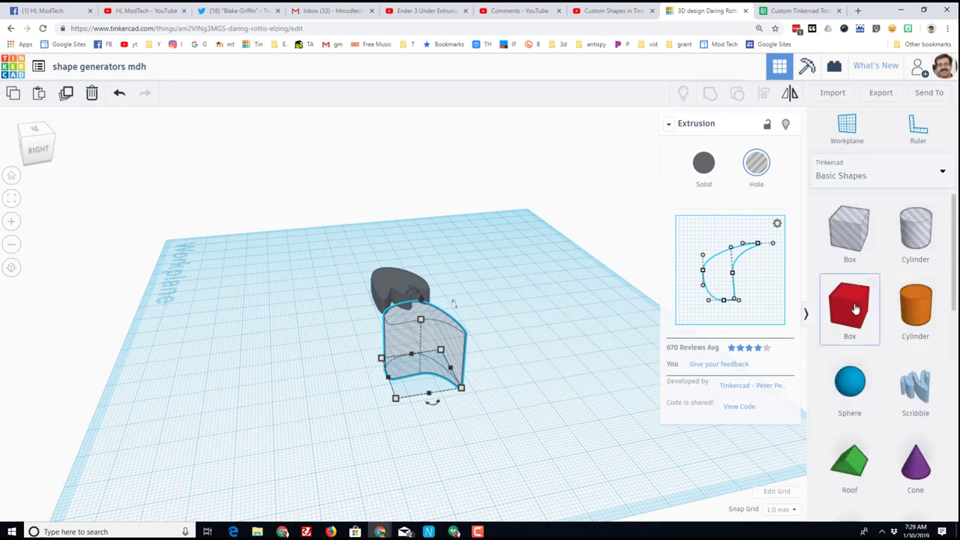
drag(855, 309, 526, 316)
Rotate the curved hole 90°, move and resize it into the box, and stretch its curve taller
click(439, 347)
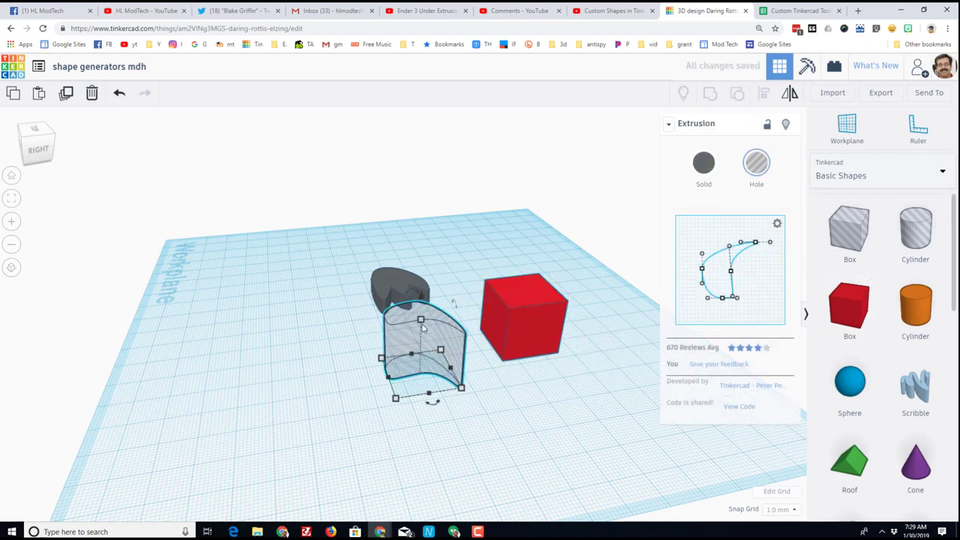
drag(413, 299, 493, 315)
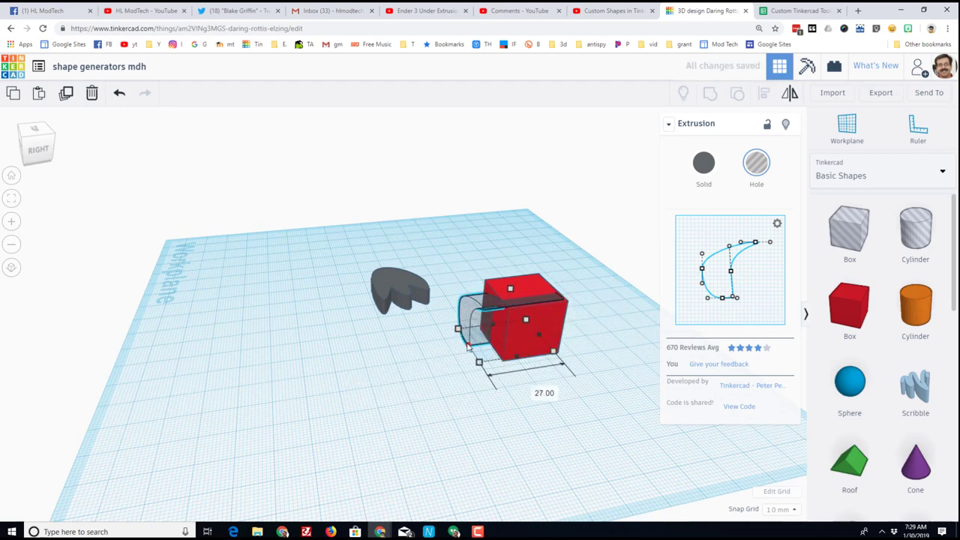
right_drag(527, 315, 342, 341)
mouse_move(342, 341)
mouse_down()
mouse_move(377, 340)
mouse_move(357, 320)
mouse_move(358, 300)
mouse_move(346, 330)
mouse_up()
right_drag(346, 330, 325, 351)
drag(324, 351, 339, 354)
right_drag(339, 354, 405, 387)
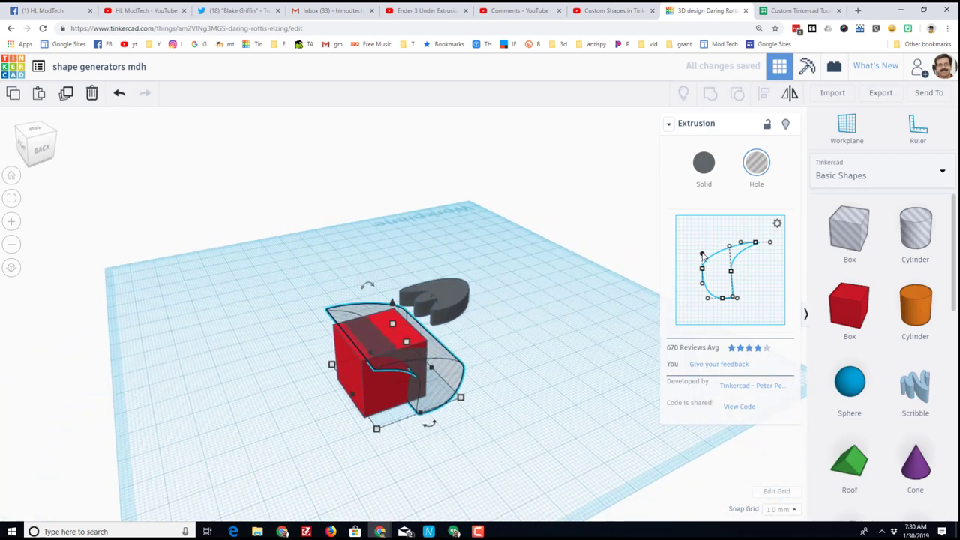
drag(704, 256, 701, 233)
right_drag(552, 404, 529, 368)
Group the red box and curved hole and colour the group brown
drag(345, 342, 359, 381)
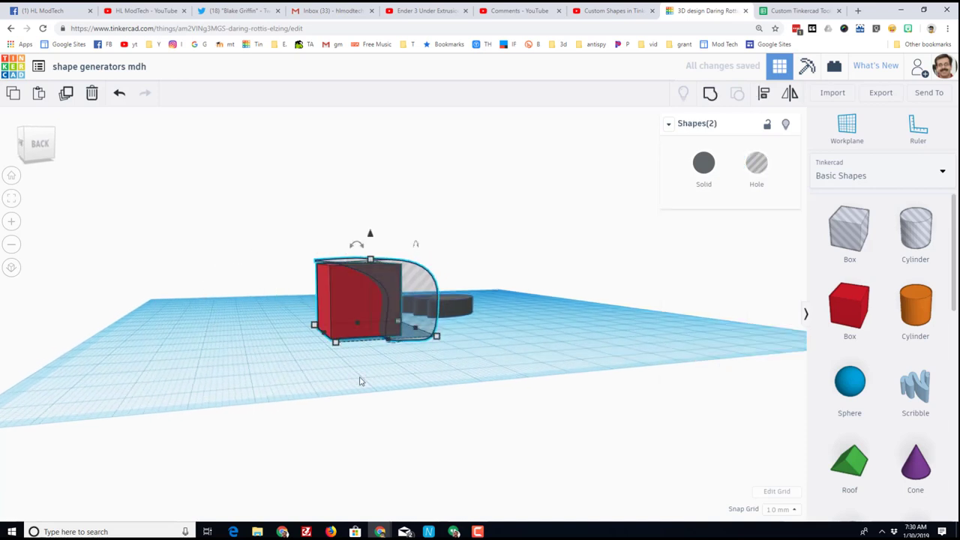
click(710, 93)
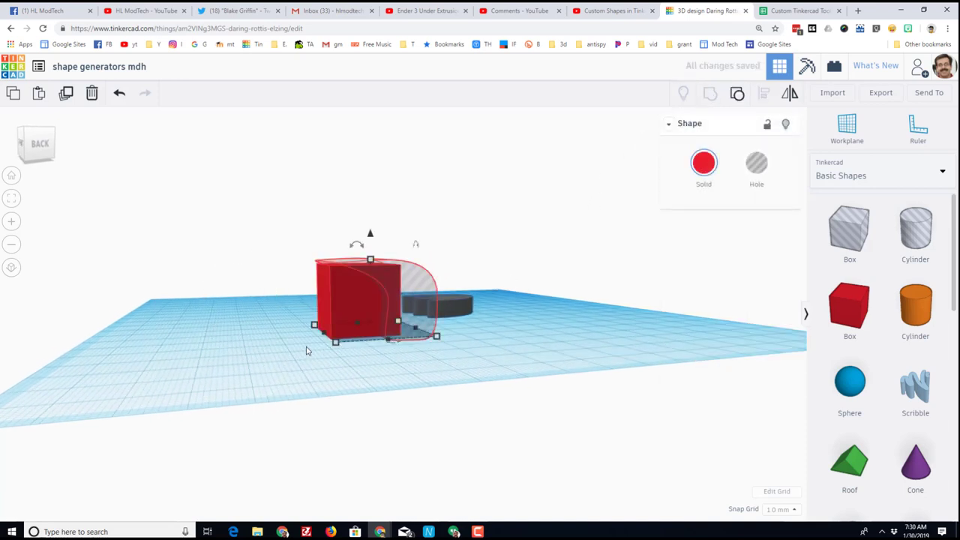
right_drag(264, 352, 521, 339)
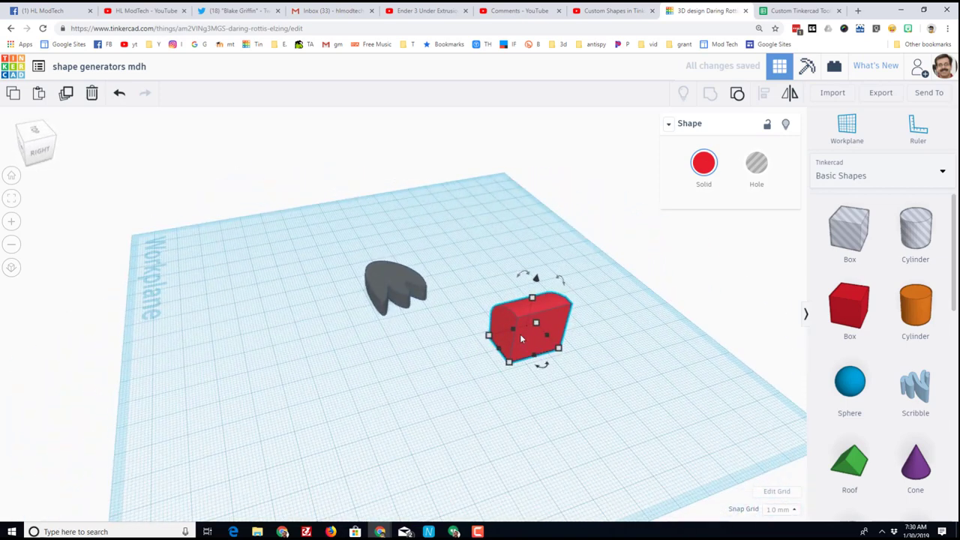
click(696, 166)
click(868, 263)
Stretch the brown grouped shape to 53 mm long
right_drag(480, 360, 536, 315)
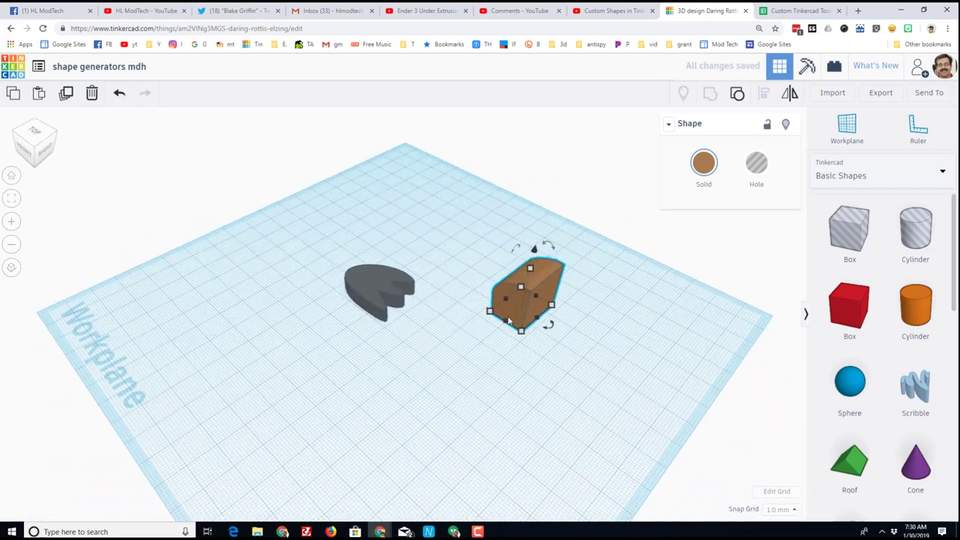
drag(507, 324, 418, 355)
right_drag(419, 356, 631, 447)
click(853, 175)
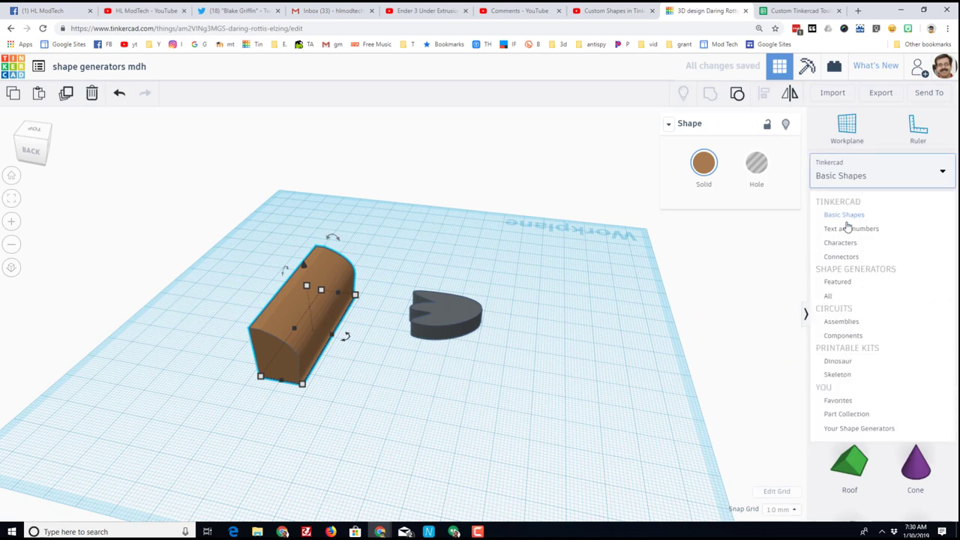
Add an ISO metric thread from the Featured shape generators to the workplane
click(838, 283)
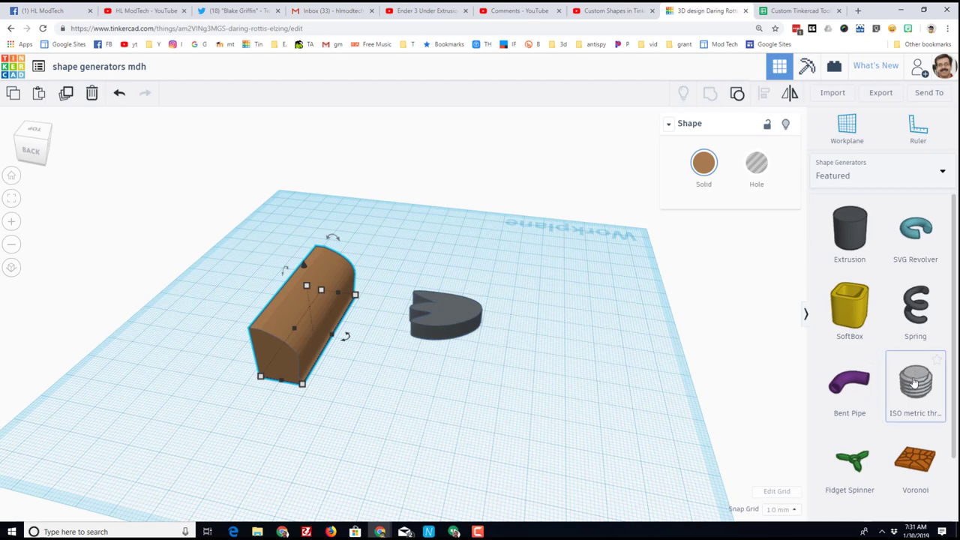
drag(913, 383, 525, 375)
right_drag(515, 437, 533, 409)
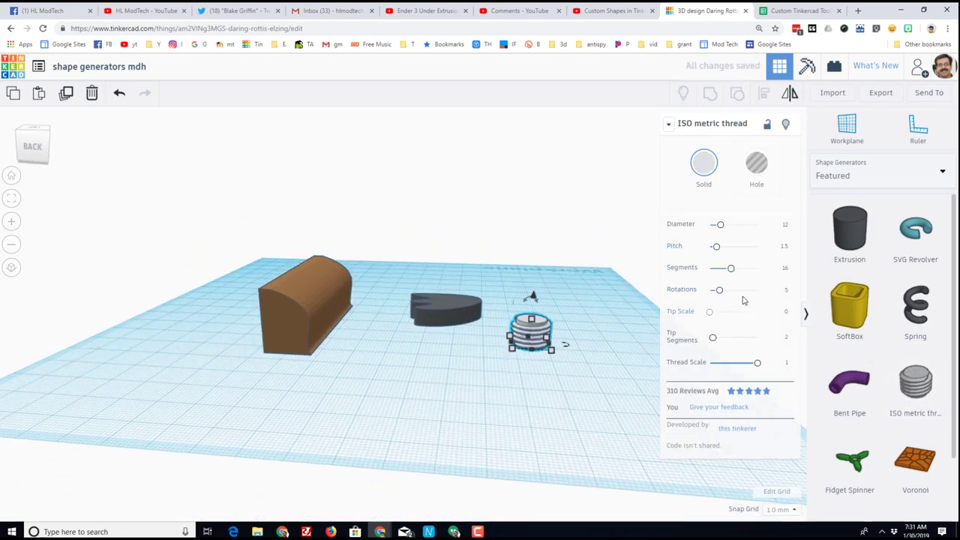
right_drag(566, 399, 780, 300)
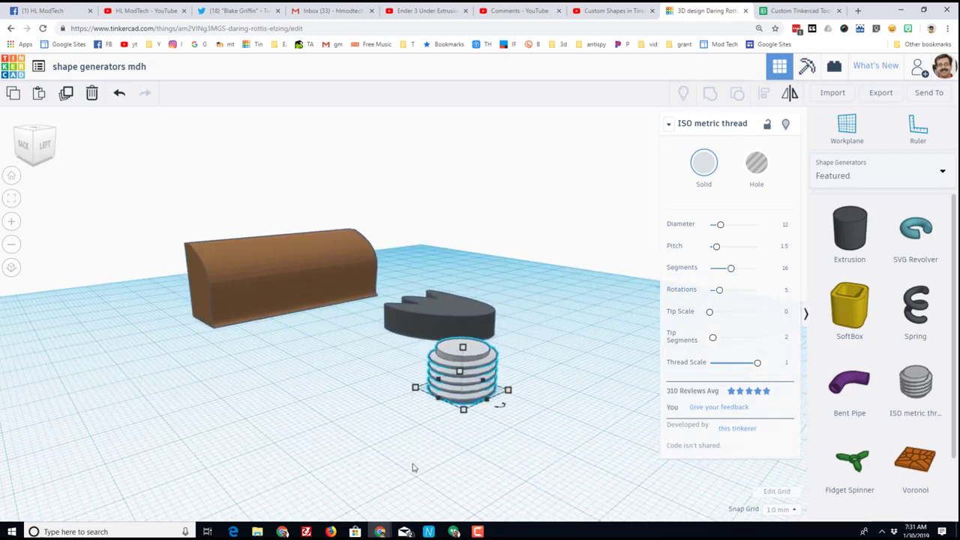
right_drag(411, 469, 508, 442)
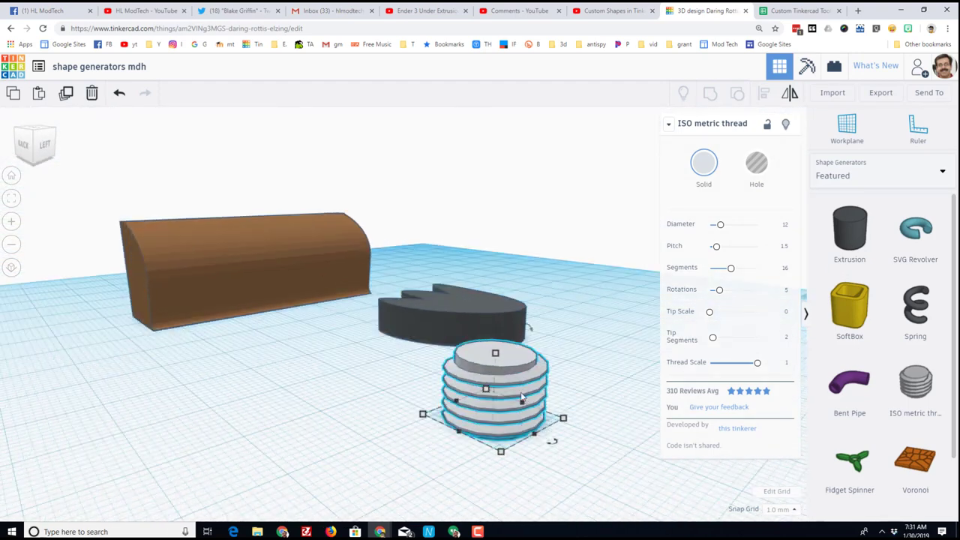
Widen the thread's Diameter to 16.49 and make it a hole
drag(722, 225, 725, 234)
click(746, 171)
right_drag(555, 408, 581, 413)
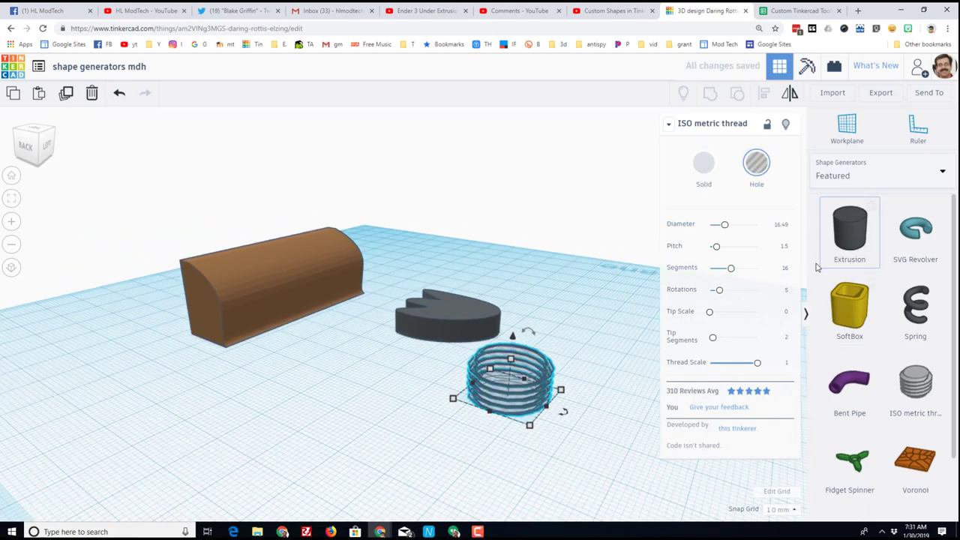
Add an orange Basic Shapes cylinder over the thread hole, enlarge it, and group them
click(824, 174)
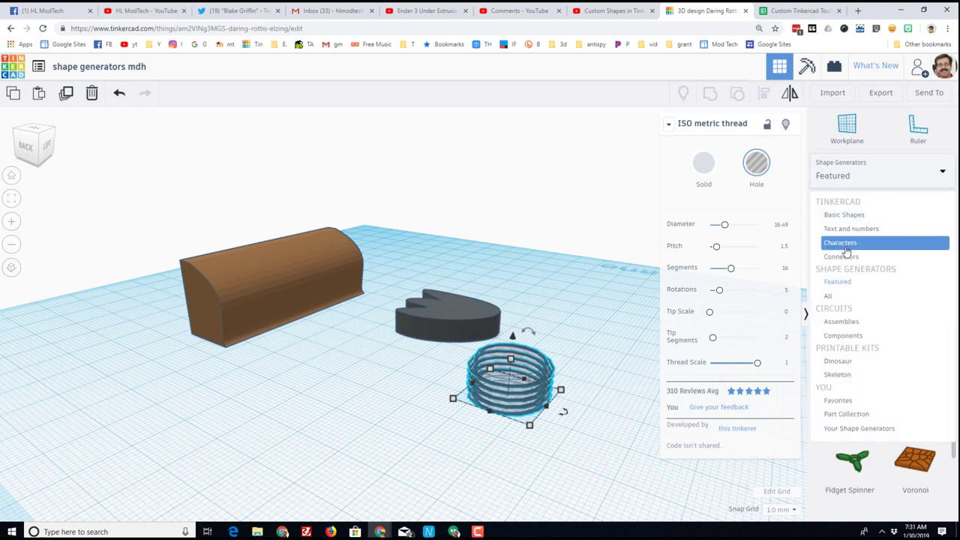
click(846, 216)
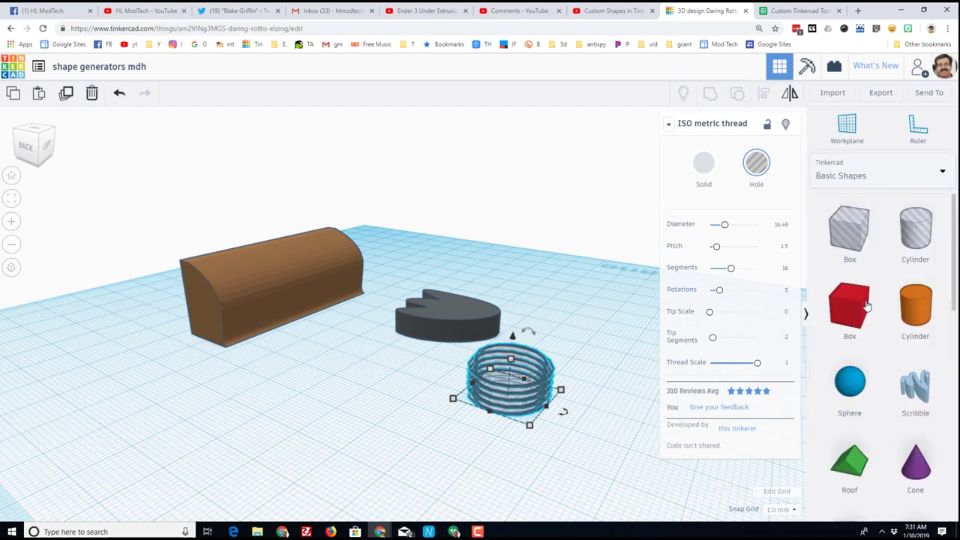
drag(912, 317, 461, 378)
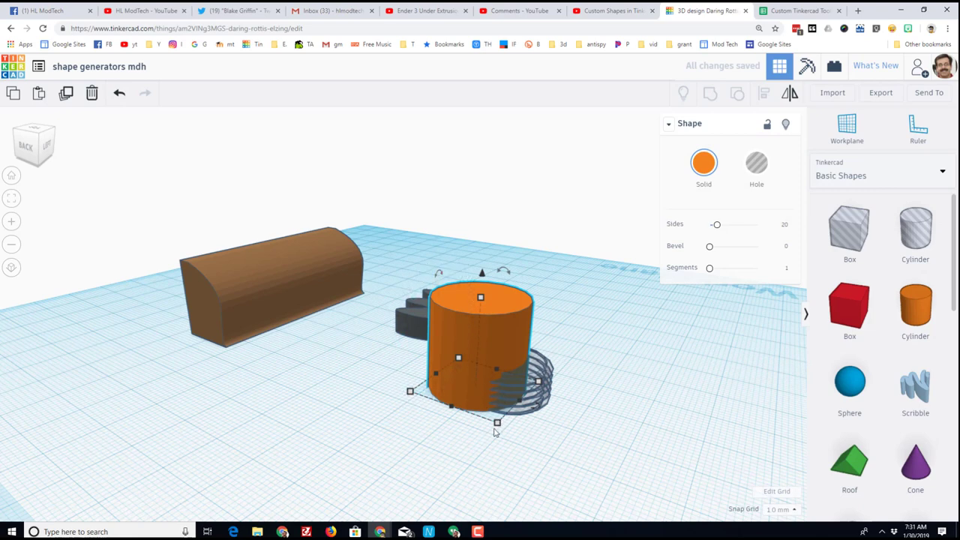
drag(496, 425, 526, 393)
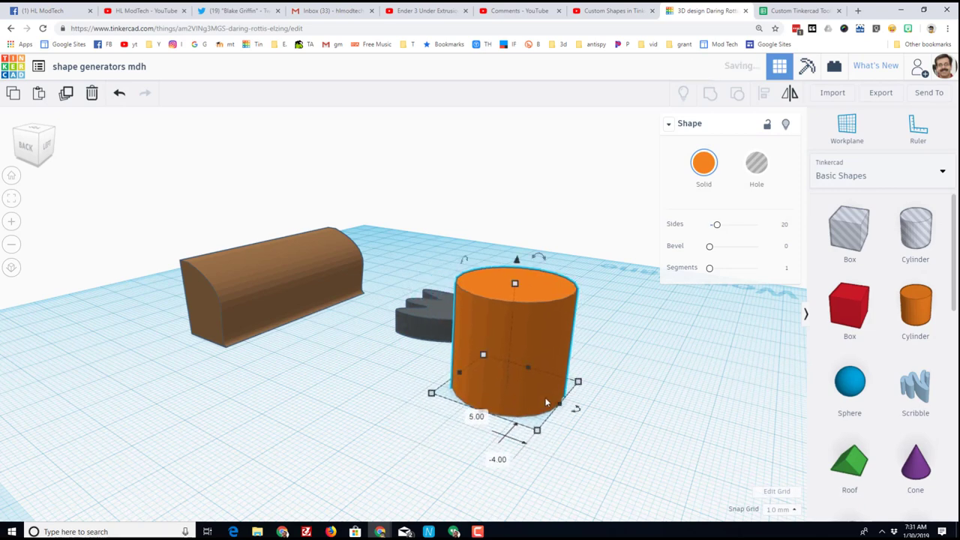
shift+click(518, 426)
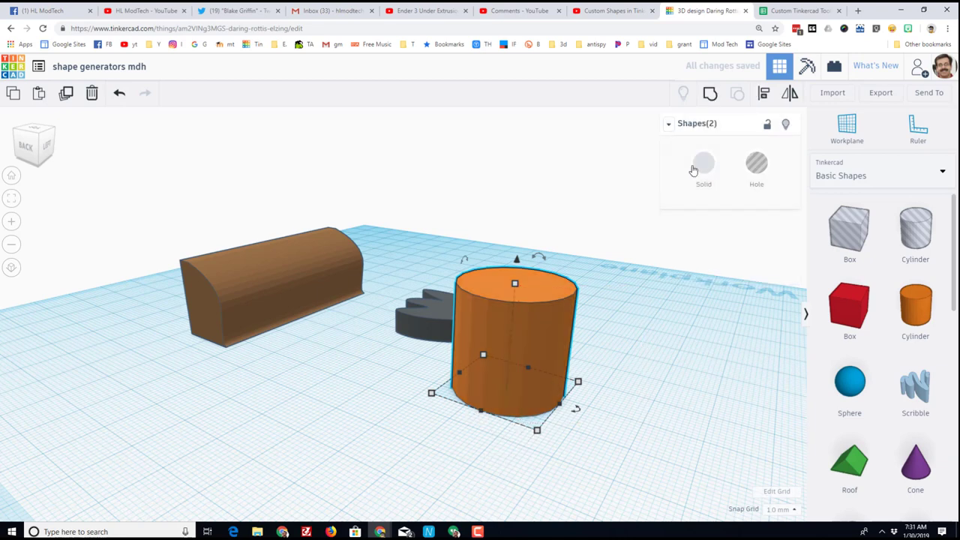
click(710, 95)
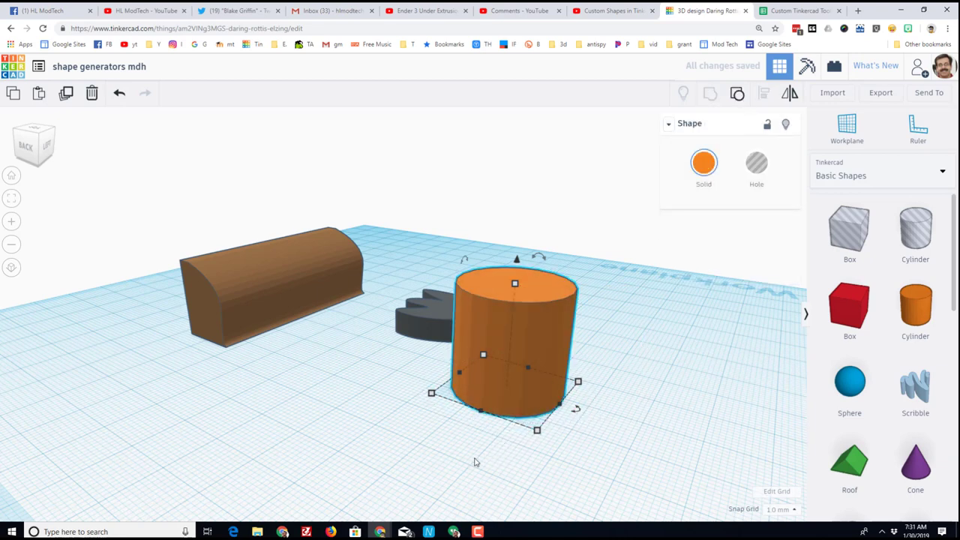
right_drag(473, 462, 530, 359)
Add a curved words generator from Featured and set its text to 'hello world'
click(858, 175)
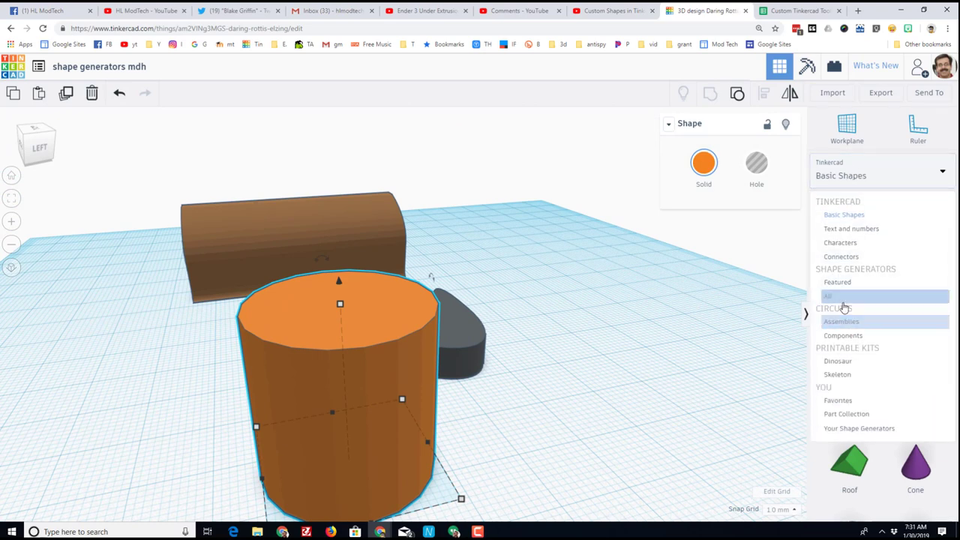
click(836, 282)
scroll(843, 324, down, 5)
scroll(754, 386, down, 3)
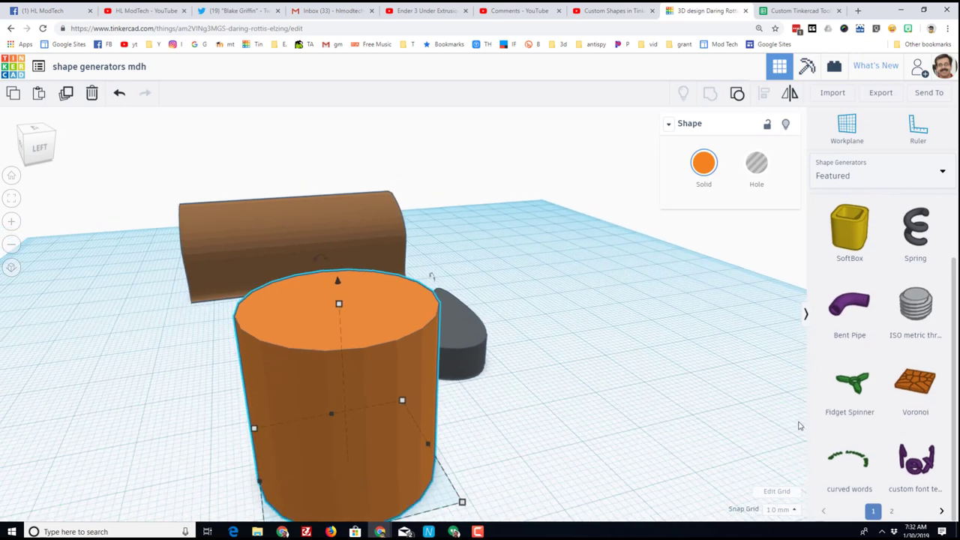
drag(845, 469, 564, 341)
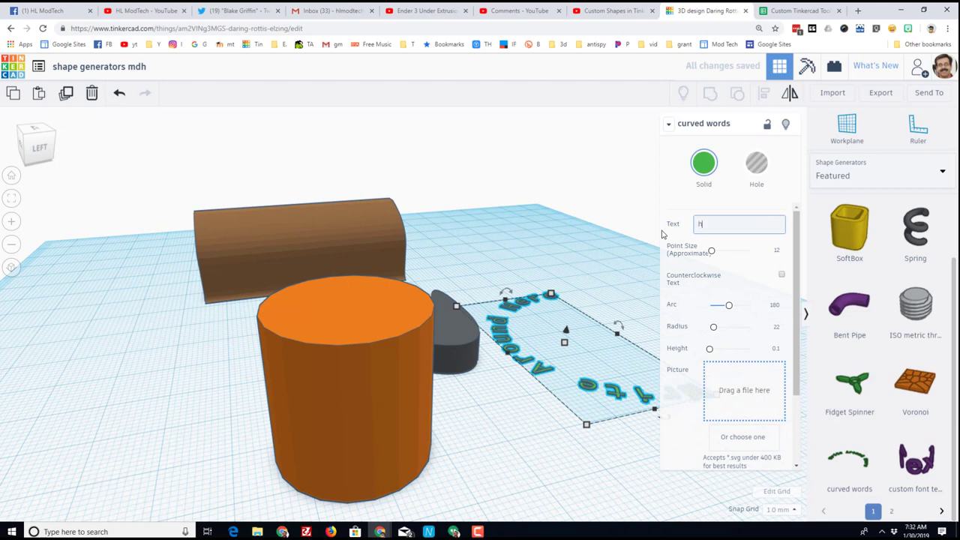
text(hello world)
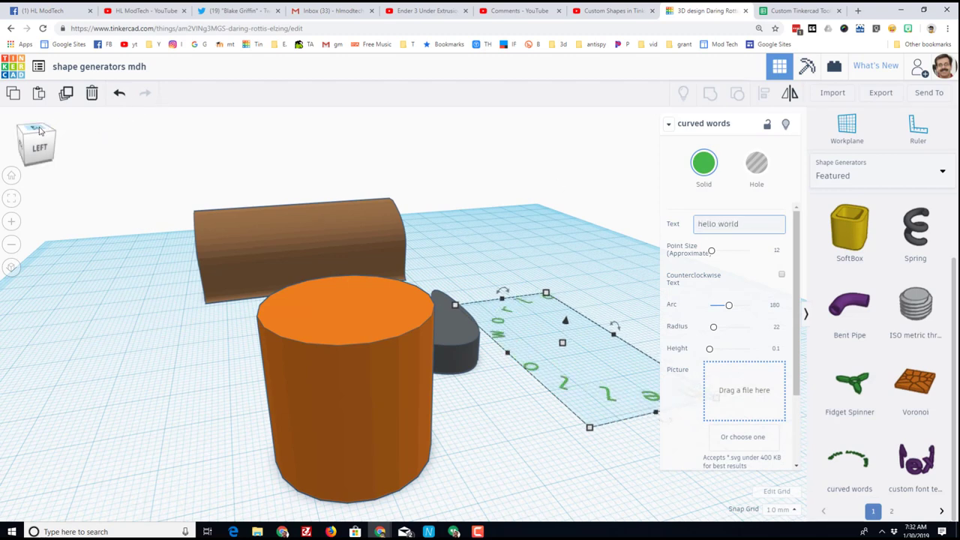
Raise the curved letters to height 2.92 and widen the arc radius
click(40, 131)
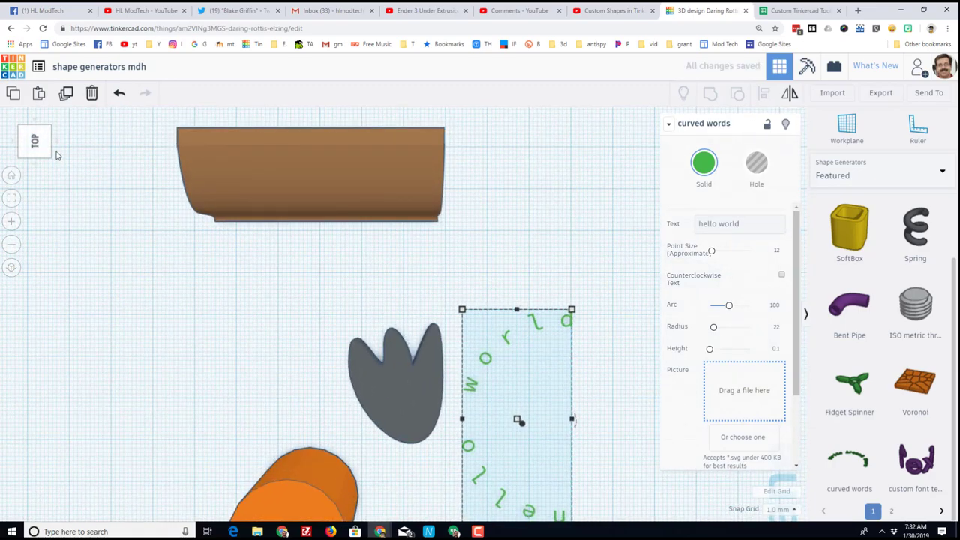
click(52, 154)
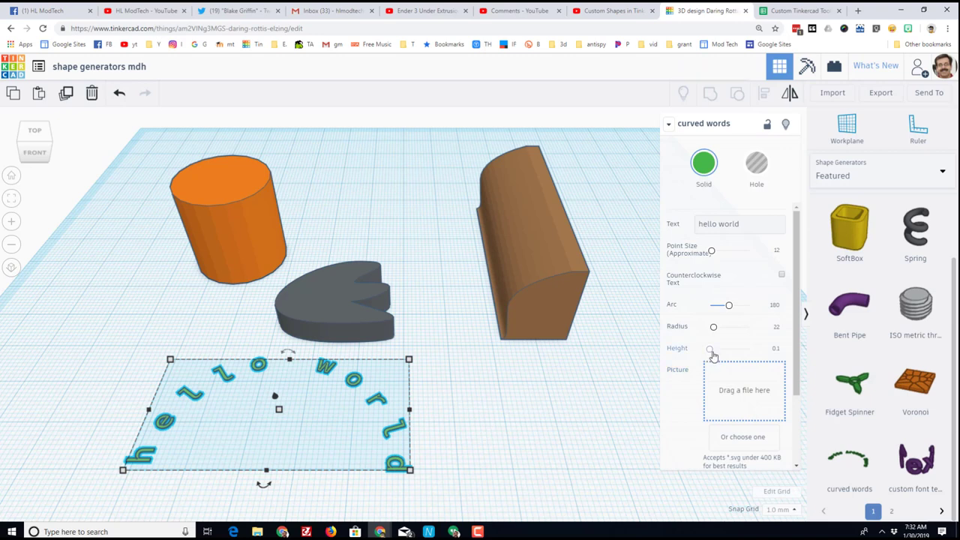
drag(711, 350, 724, 358)
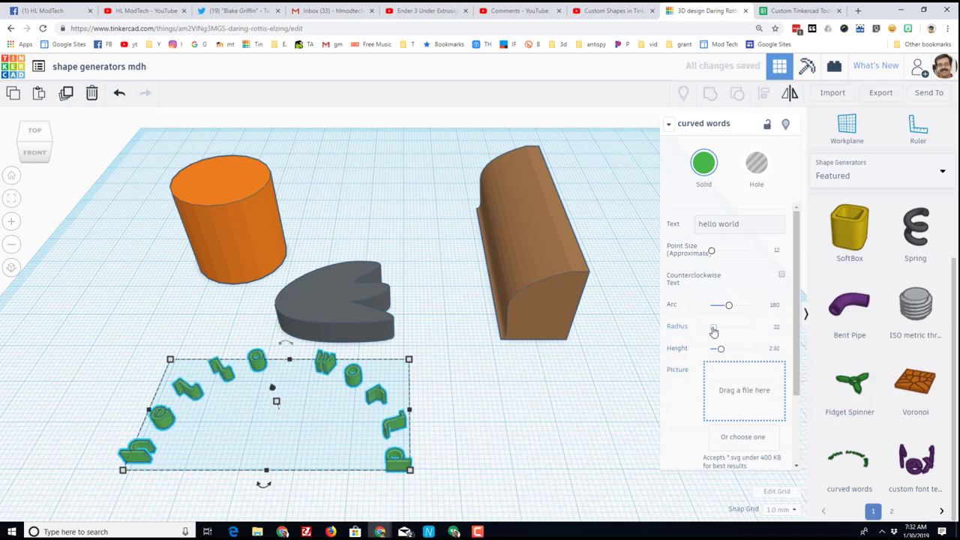
drag(713, 331, 711, 331)
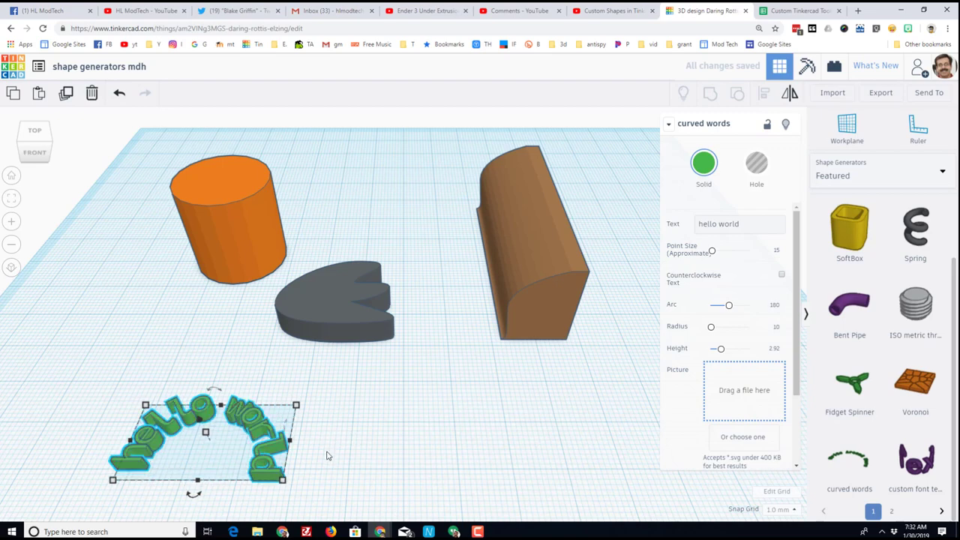
right_drag(377, 483, 568, 447)
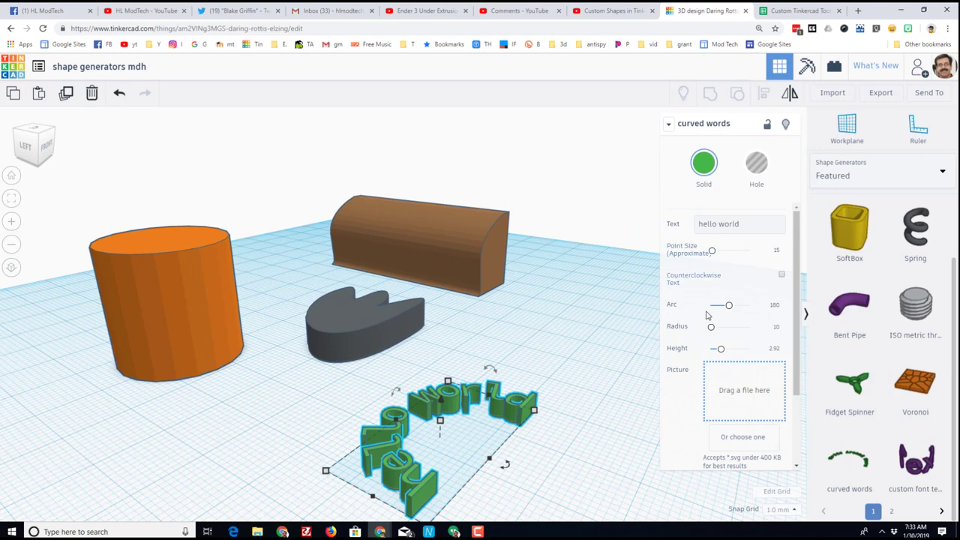
Add an Adjustable Box from Featured page 2, set its height, and make it a Box top lid
click(890, 511)
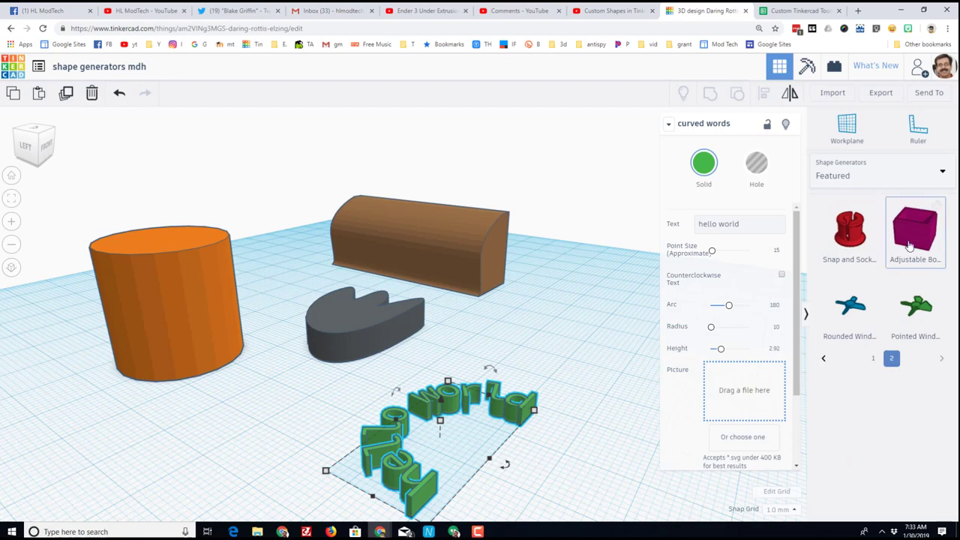
drag(900, 244, 526, 346)
right_drag(622, 298, 558, 330)
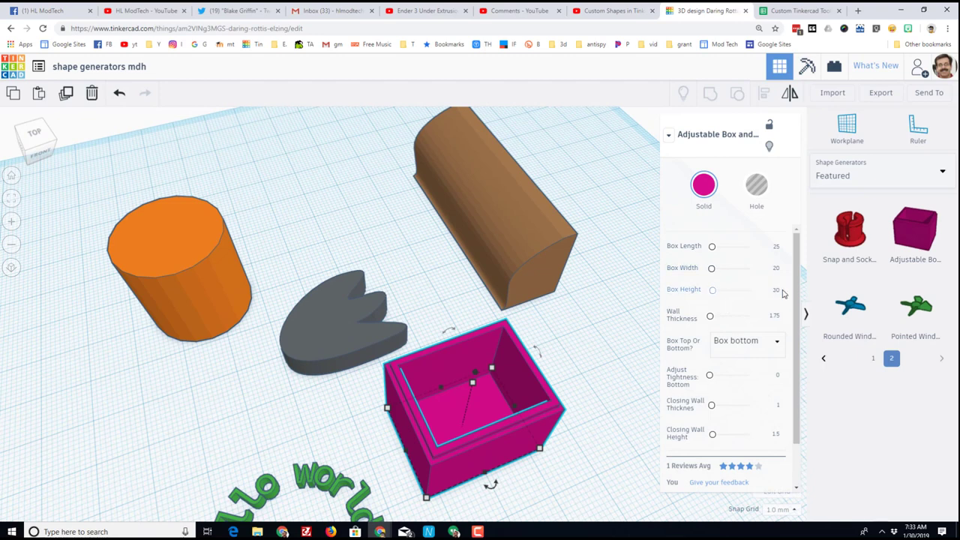
key(Return)
right_drag(463, 389, 520, 367)
click(744, 350)
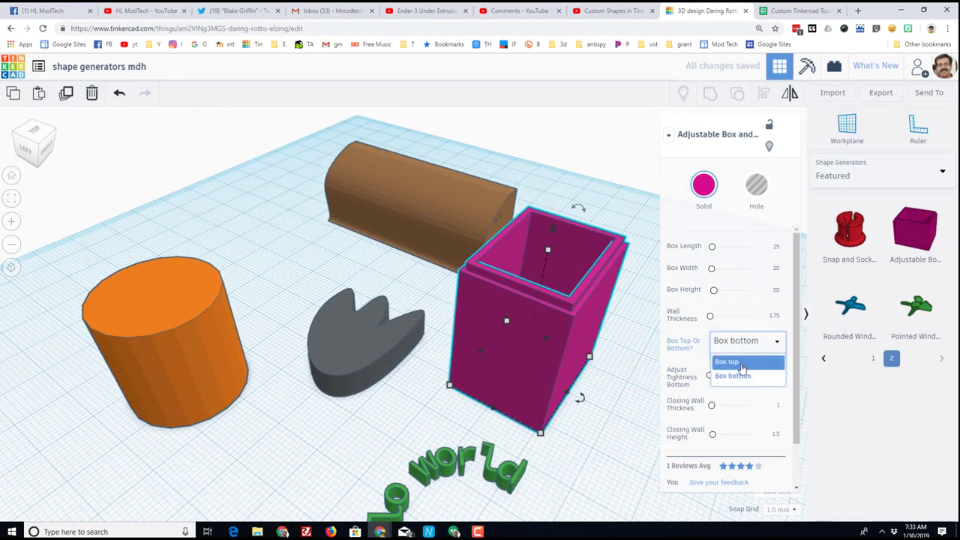
click(739, 360)
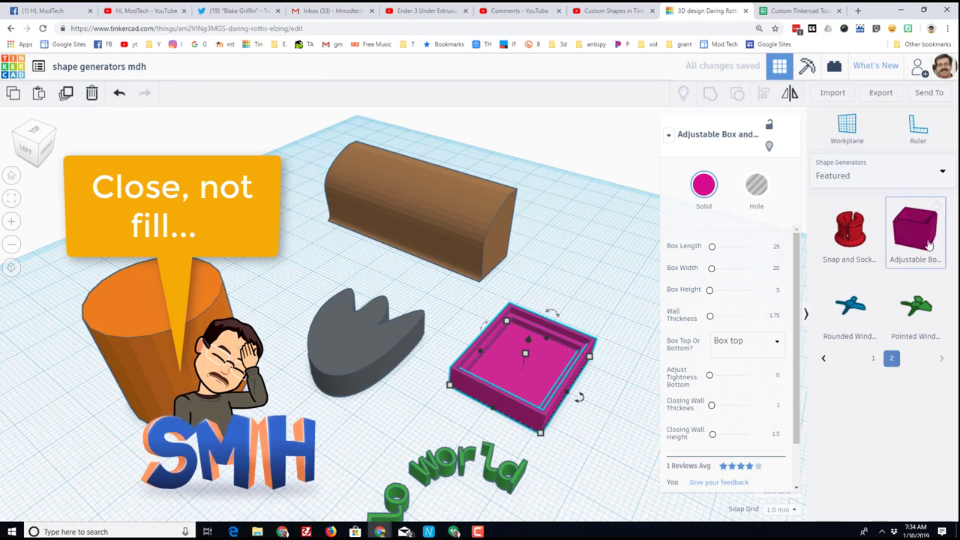
Add a second Adjustable Box as the 20-high bottom and flip the lid 180°
drag(937, 251, 590, 296)
right_drag(605, 359, 389, 375)
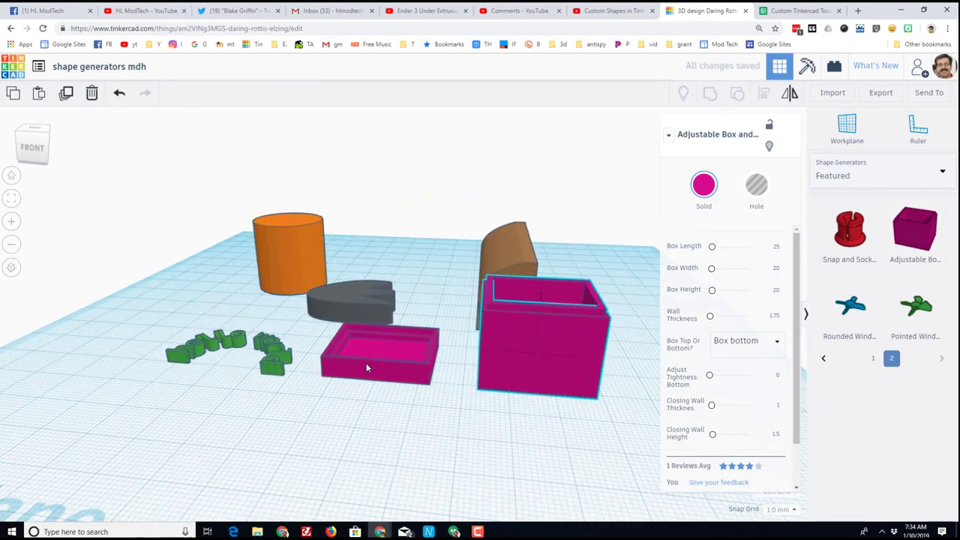
click(366, 363)
drag(387, 321, 389, 398)
right_drag(388, 398, 399, 415)
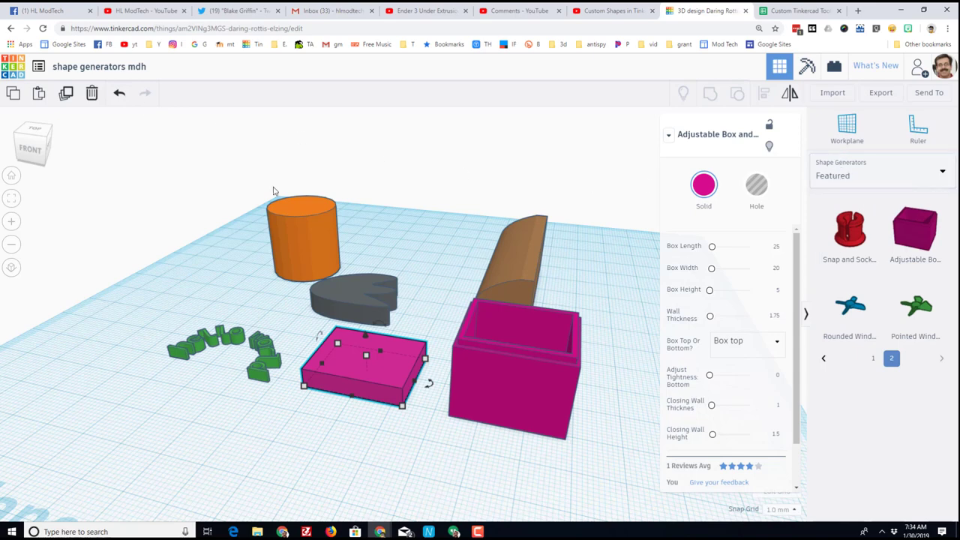
Add a Twisted polygon from page 6 of the All shape generators gallery
click(905, 186)
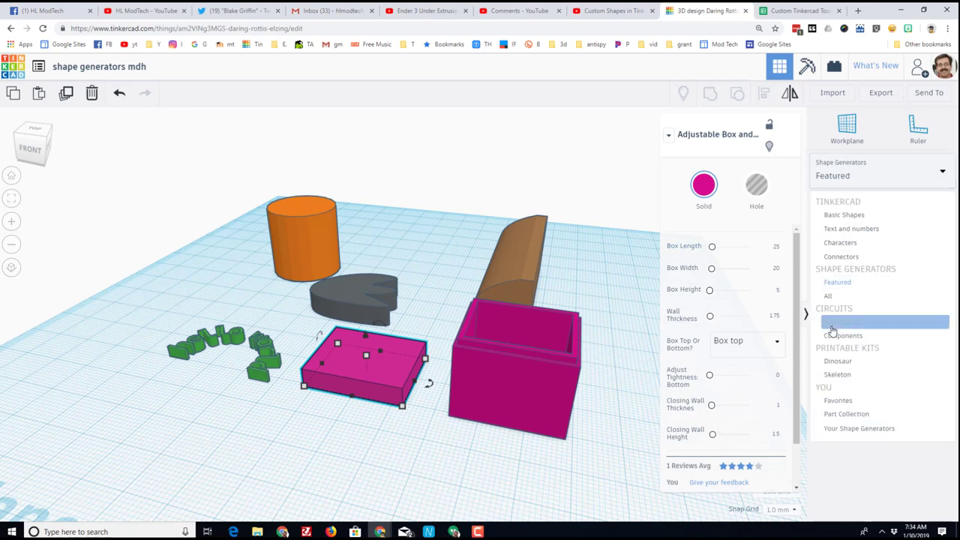
click(829, 296)
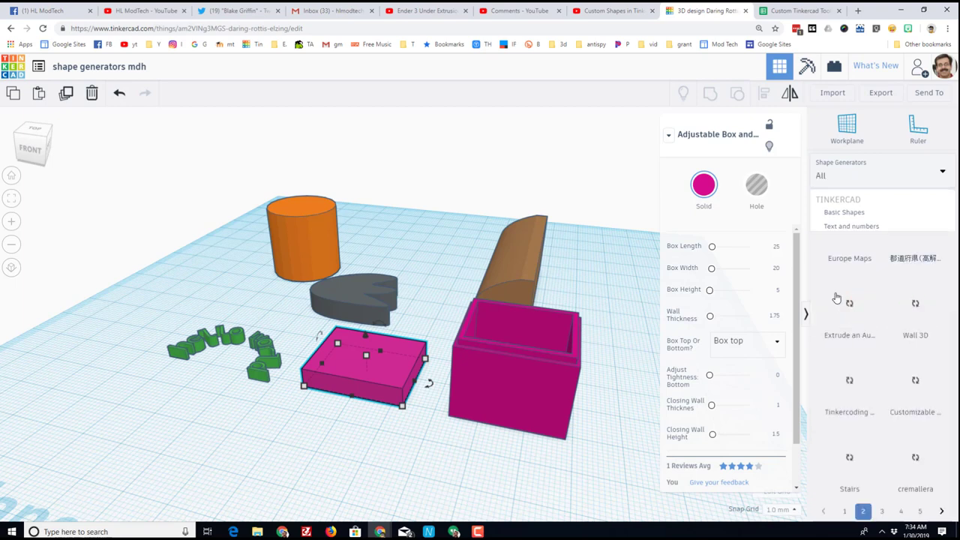
click(941, 512)
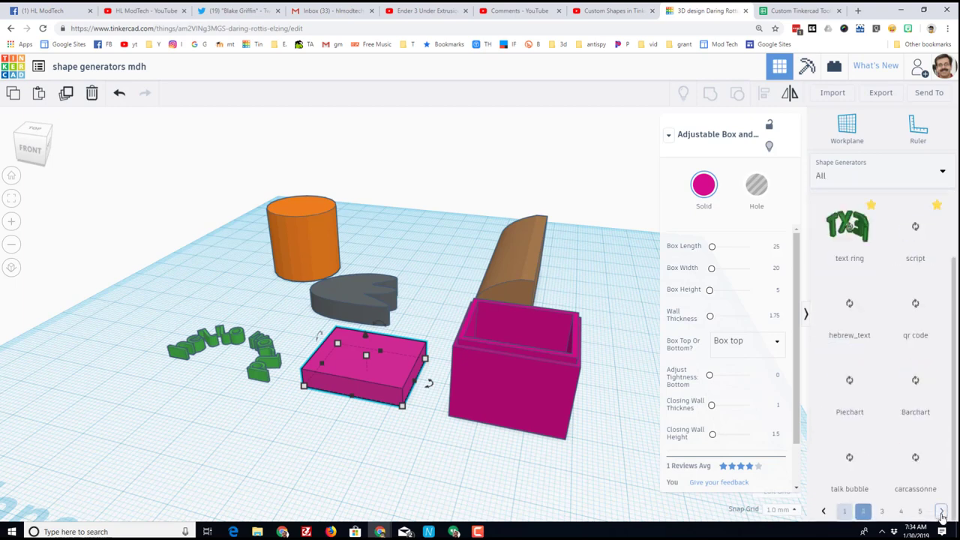
click(941, 512)
click(941, 512)
click(940, 512)
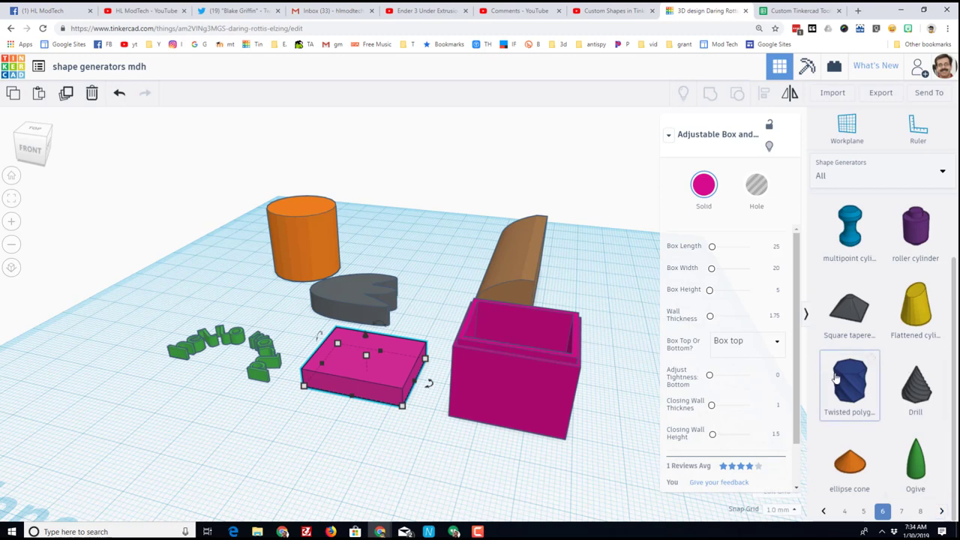
drag(841, 381, 174, 416)
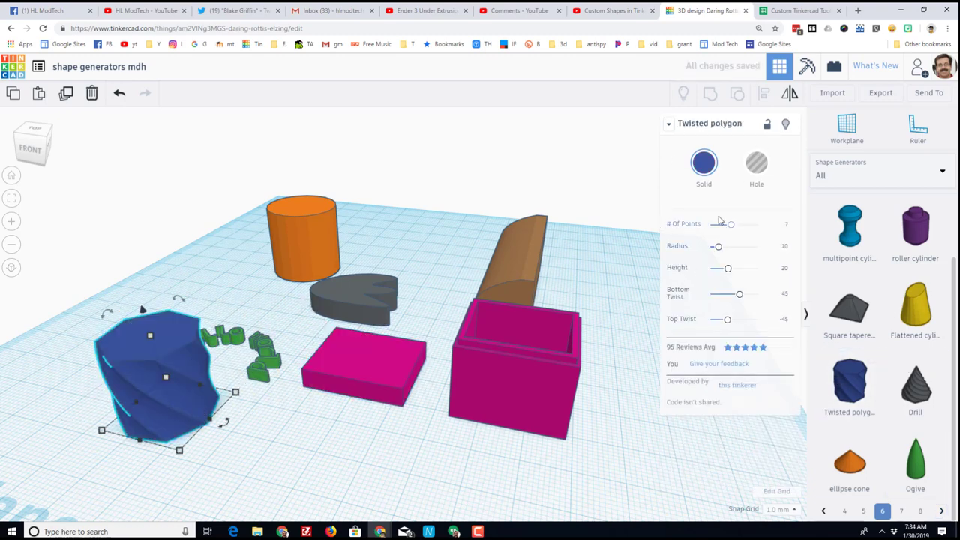
Widen the twisted polygon's footprint and stretch it to about 36 mm tall
drag(237, 394, 297, 409)
drag(186, 345, 189, 225)
key(f)
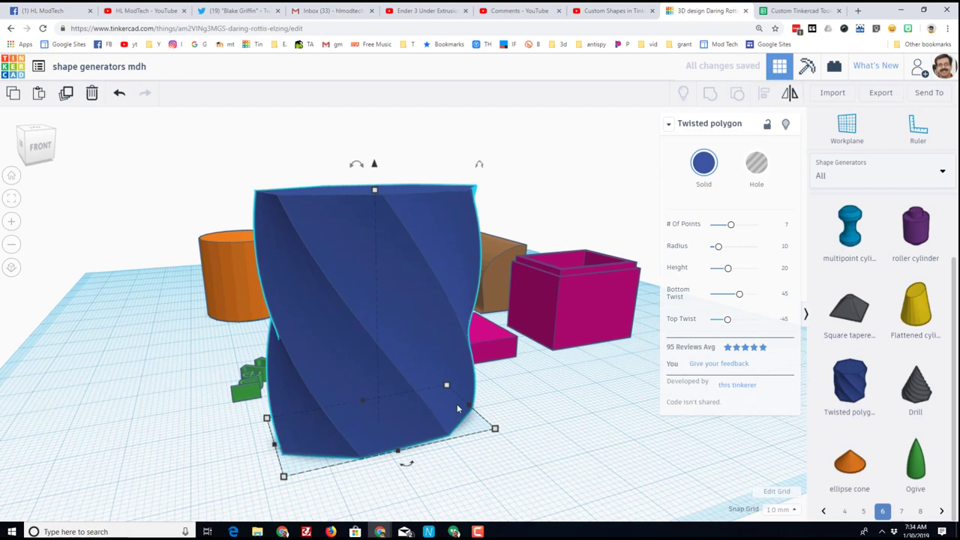
right_drag(457, 403, 261, 357)
With a workplane on the orange threaded cylinder's top, drop a grey twisted Drill generator onto it
key(f)
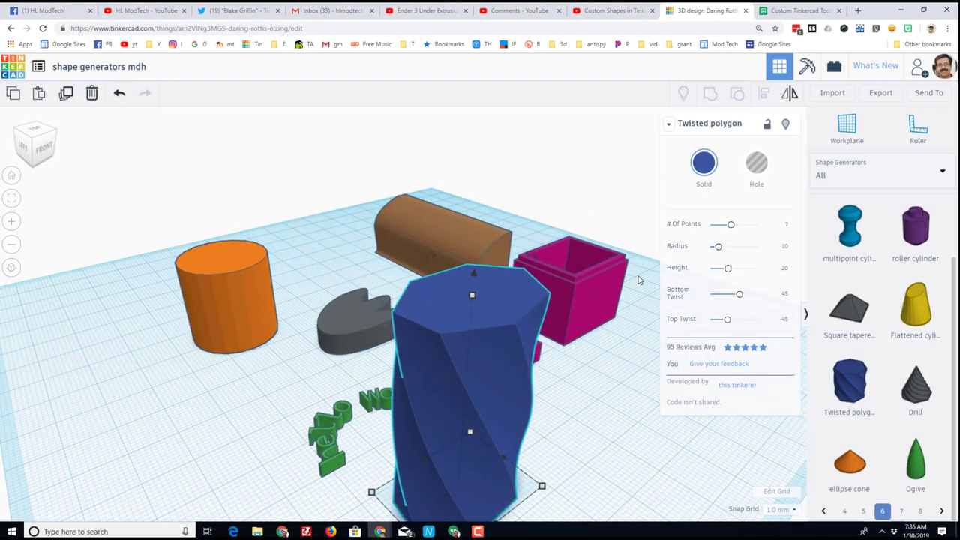
click(639, 274)
right_drag(797, 395, 716, 387)
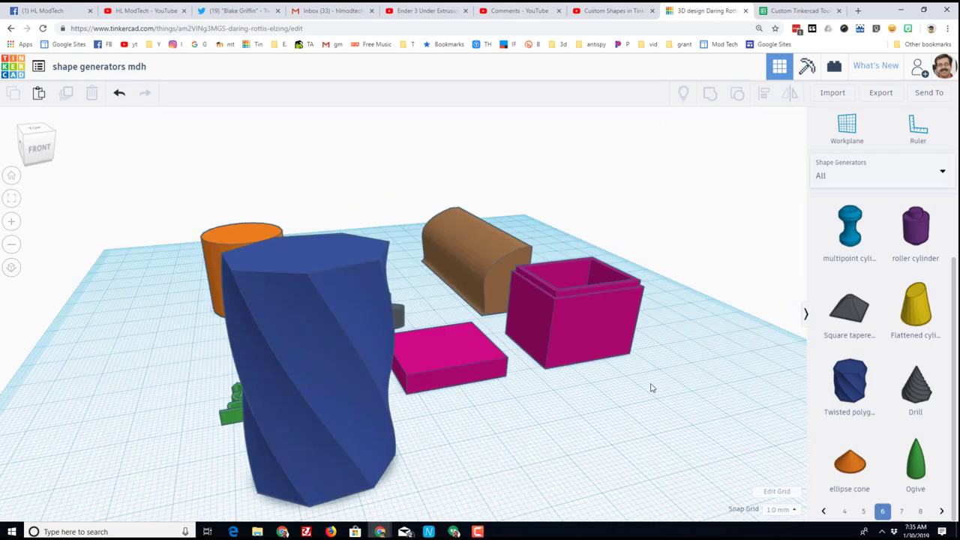
right_drag(639, 389, 588, 408)
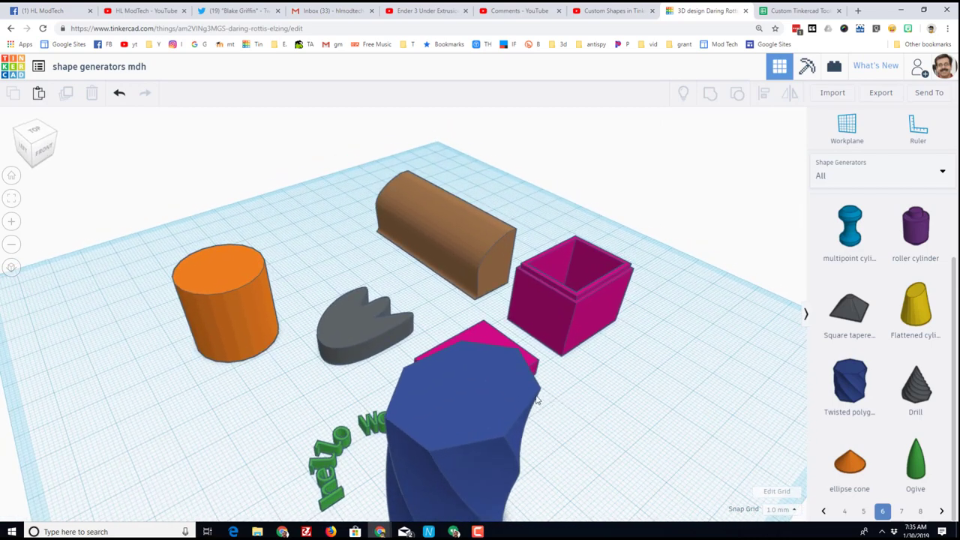
key(w)
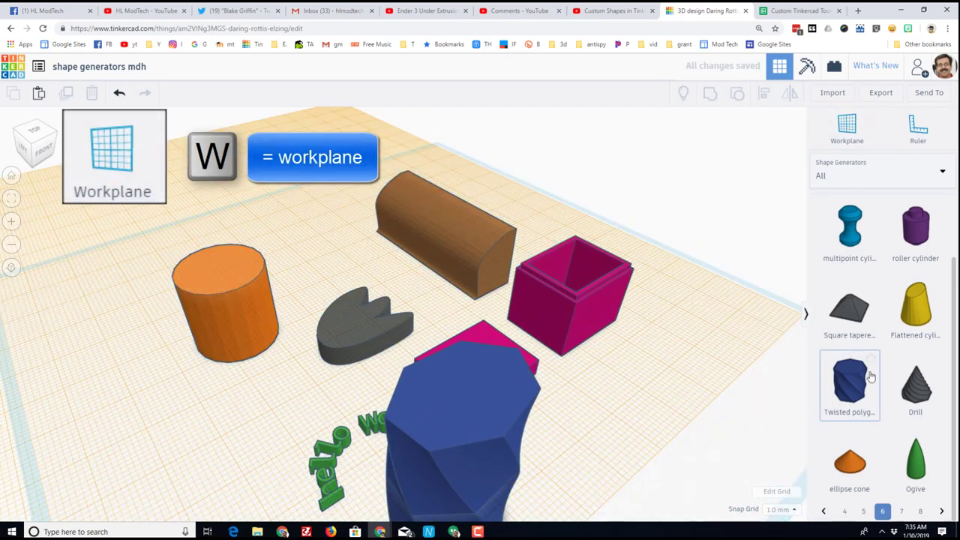
drag(908, 395, 215, 272)
right_drag(324, 342, 279, 278)
right_drag(330, 248, 357, 319)
scroll(400, 344, up, 2)
right_drag(450, 330, 588, 381)
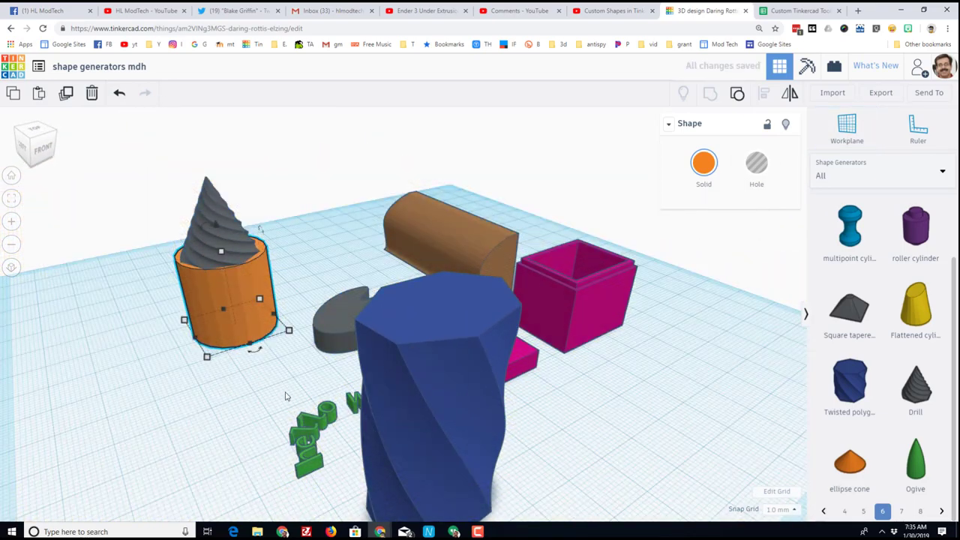